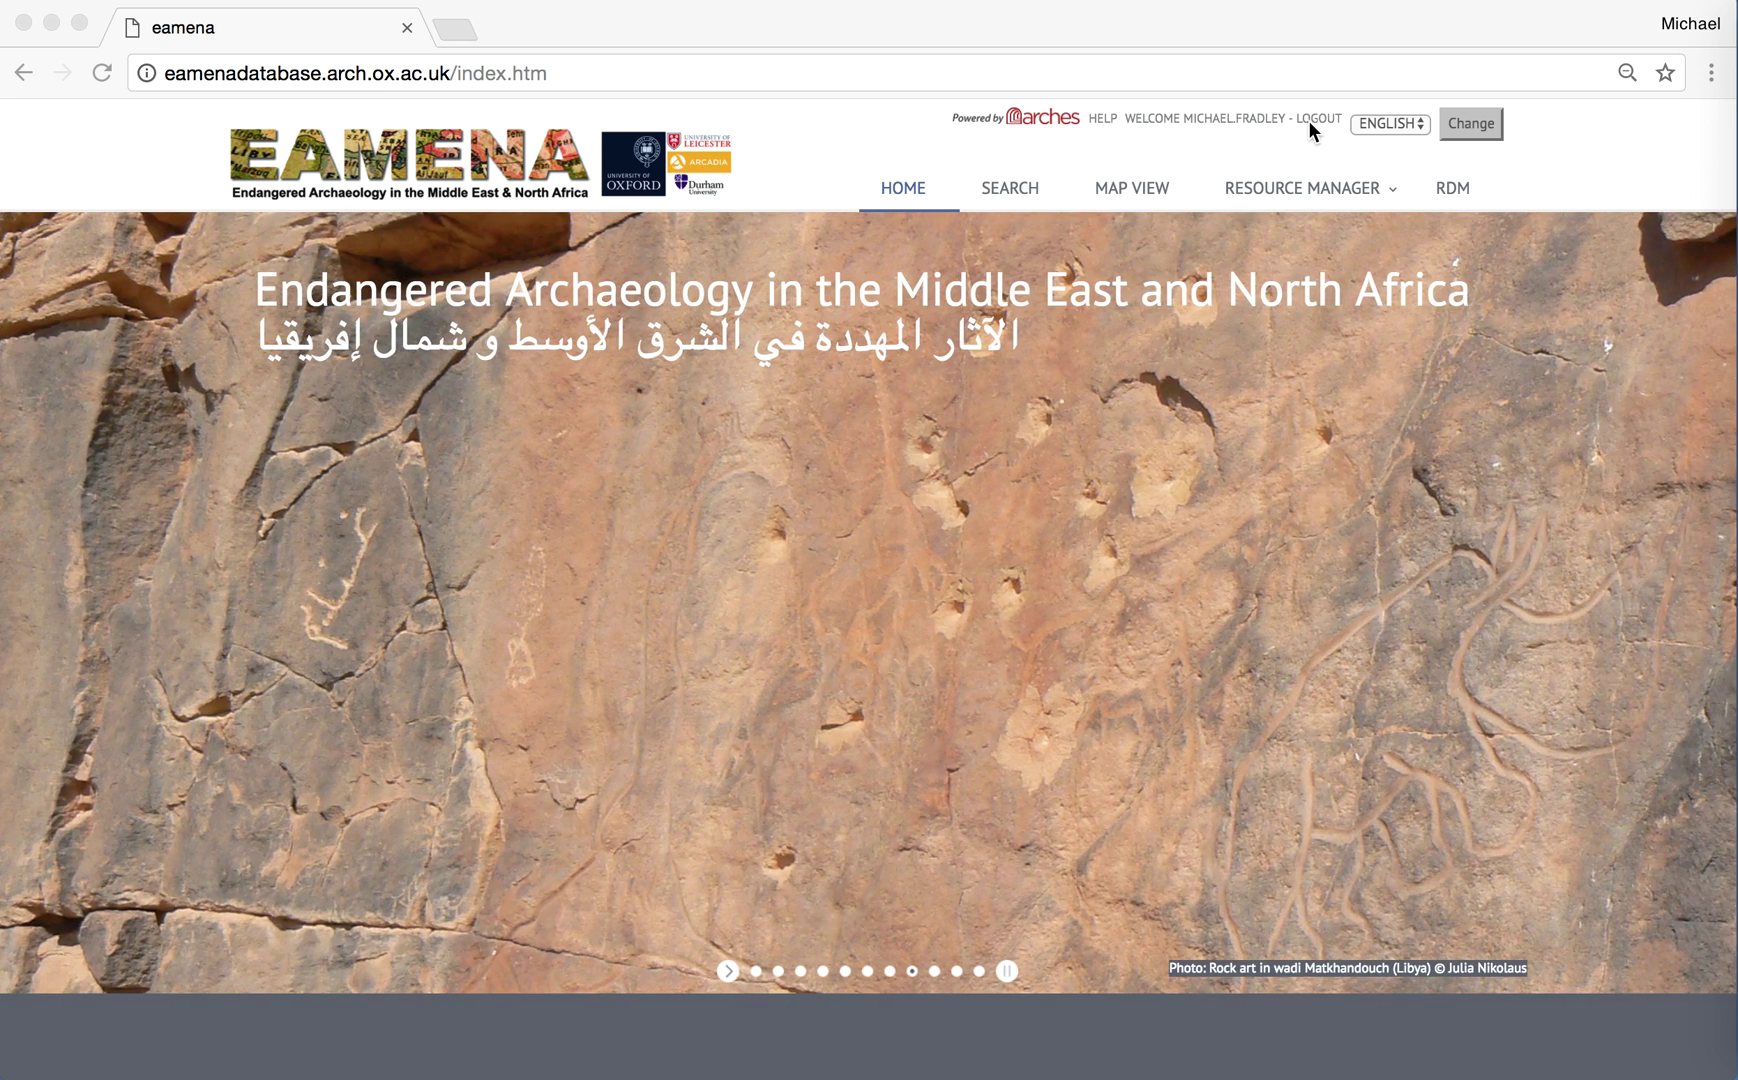
# Step: Switch the EAMENA interface language to Arabic
pyautogui.click(1424, 126)
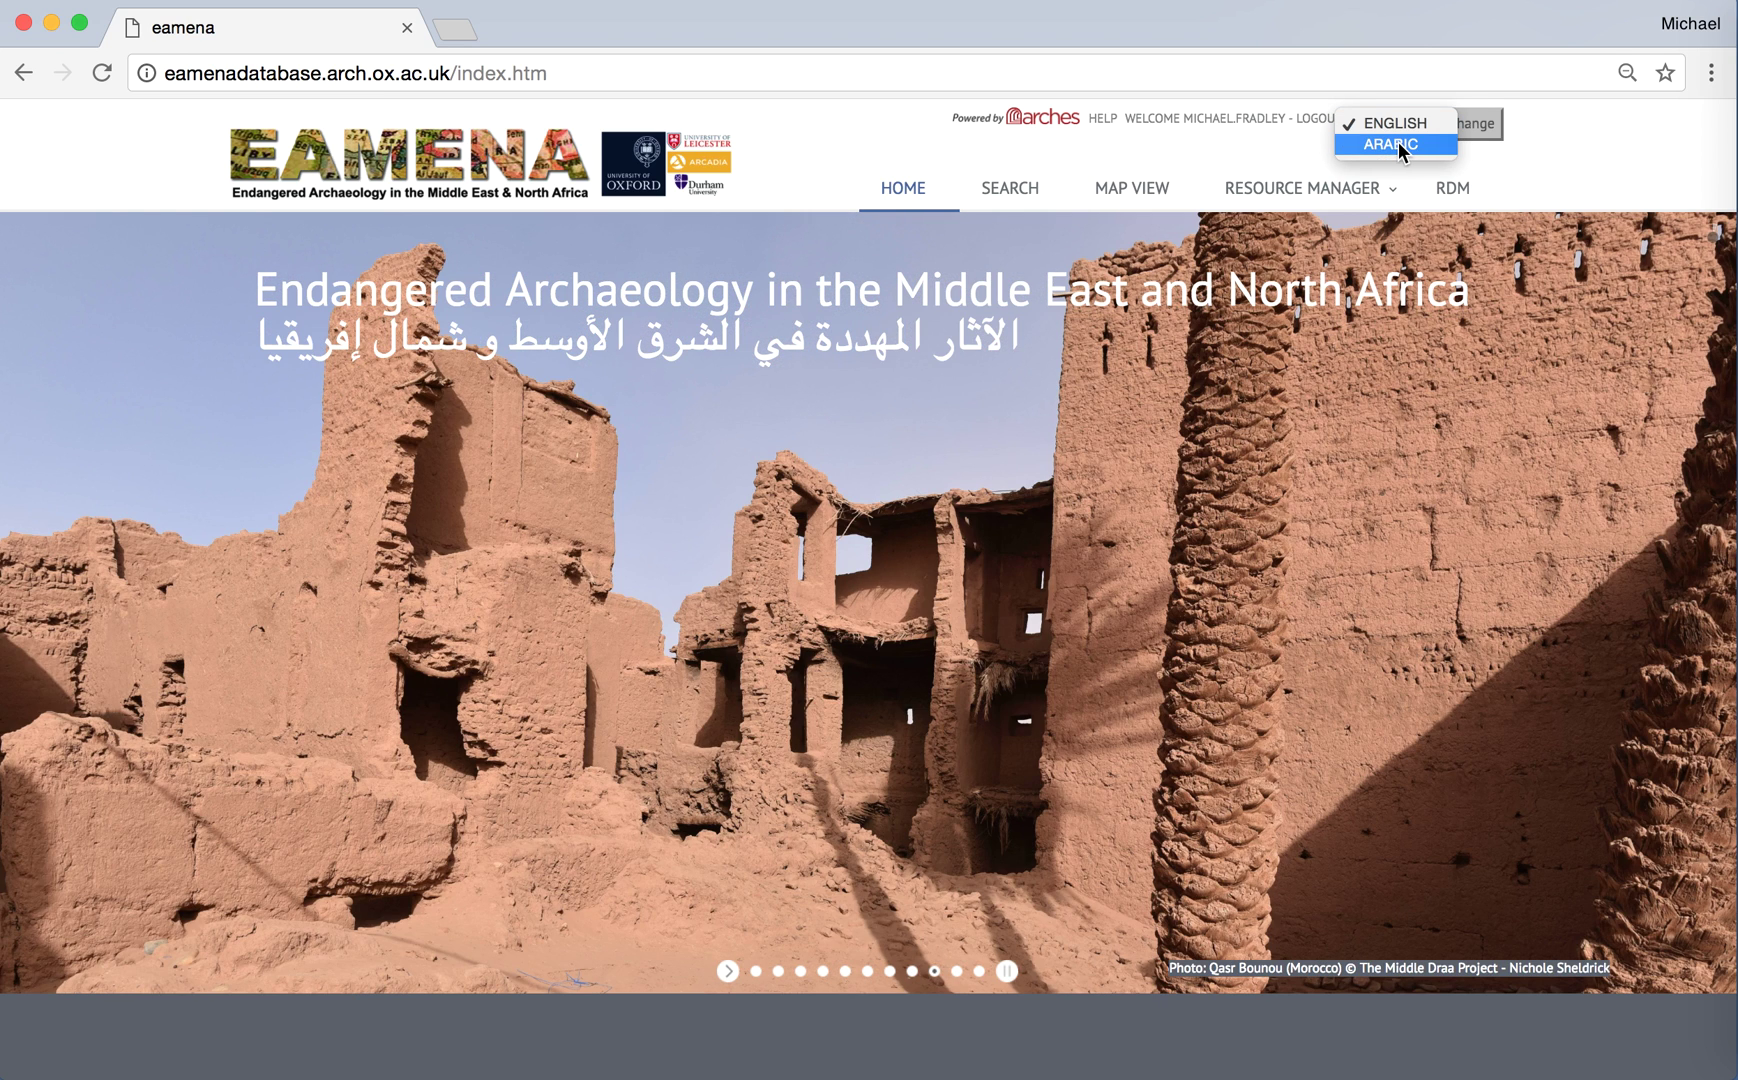
pyautogui.click(1400, 146)
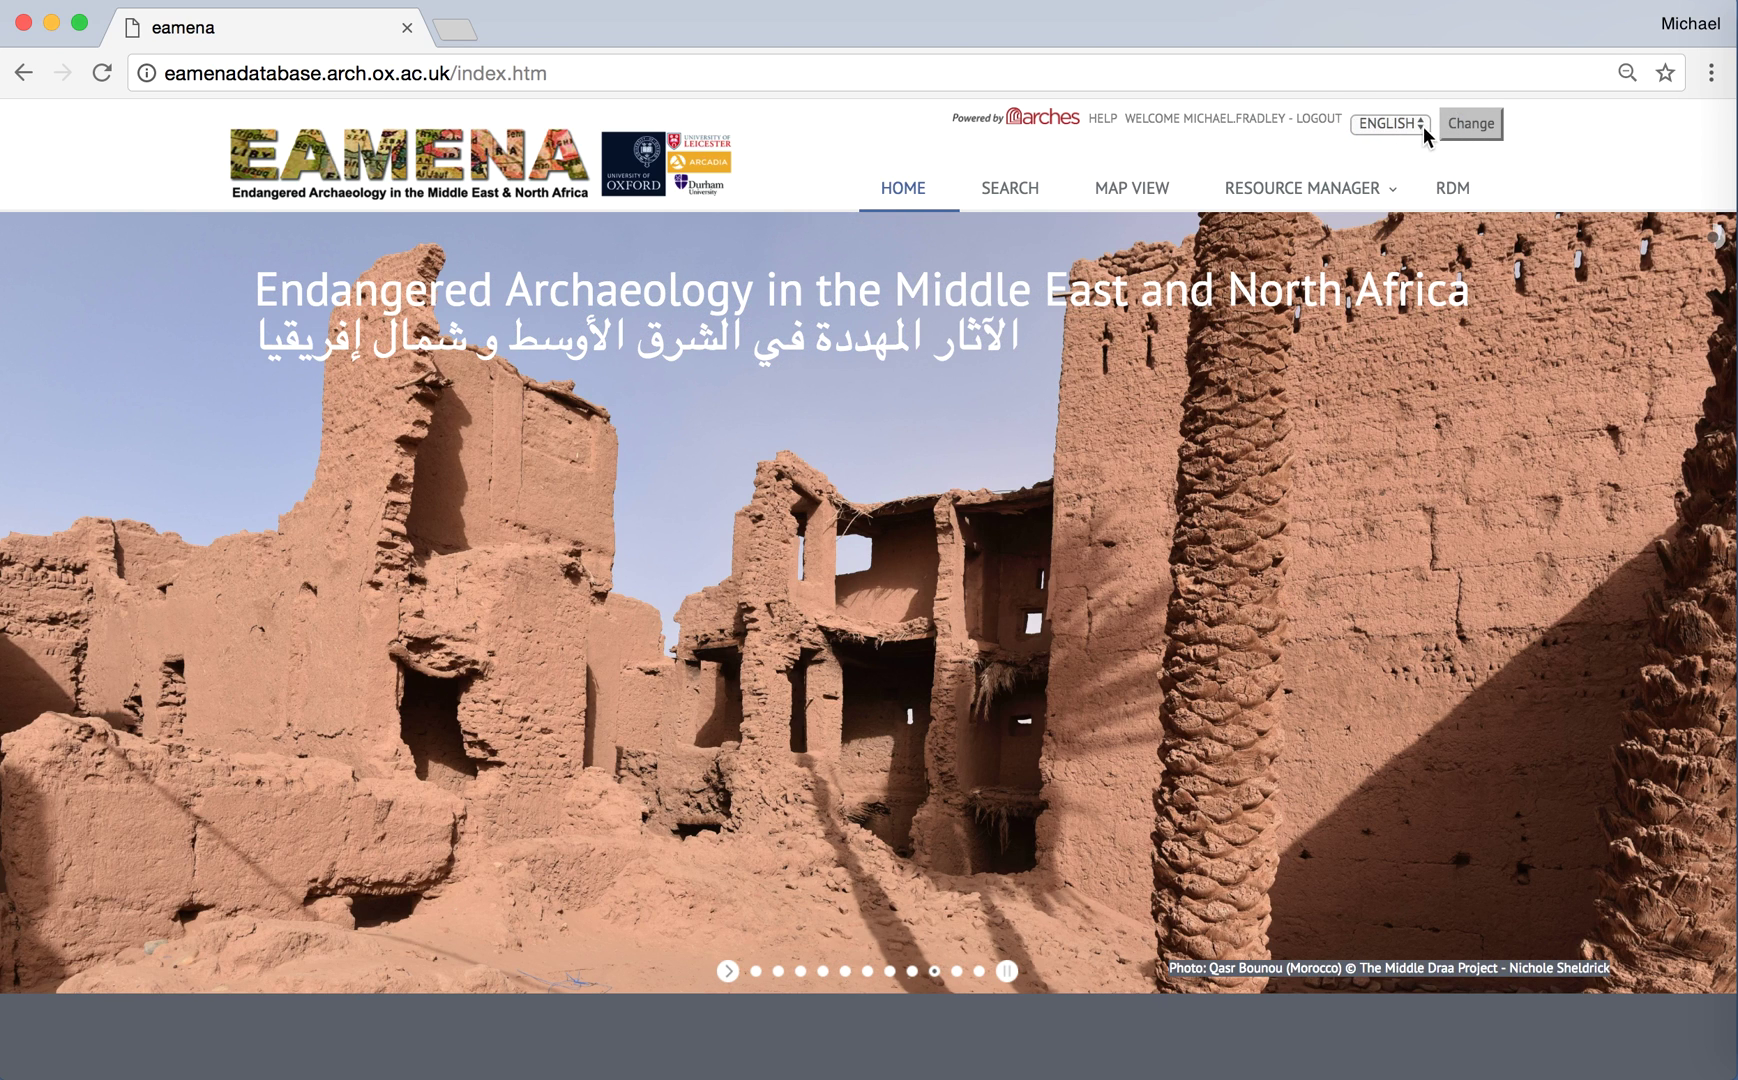
pyautogui.click(1469, 126)
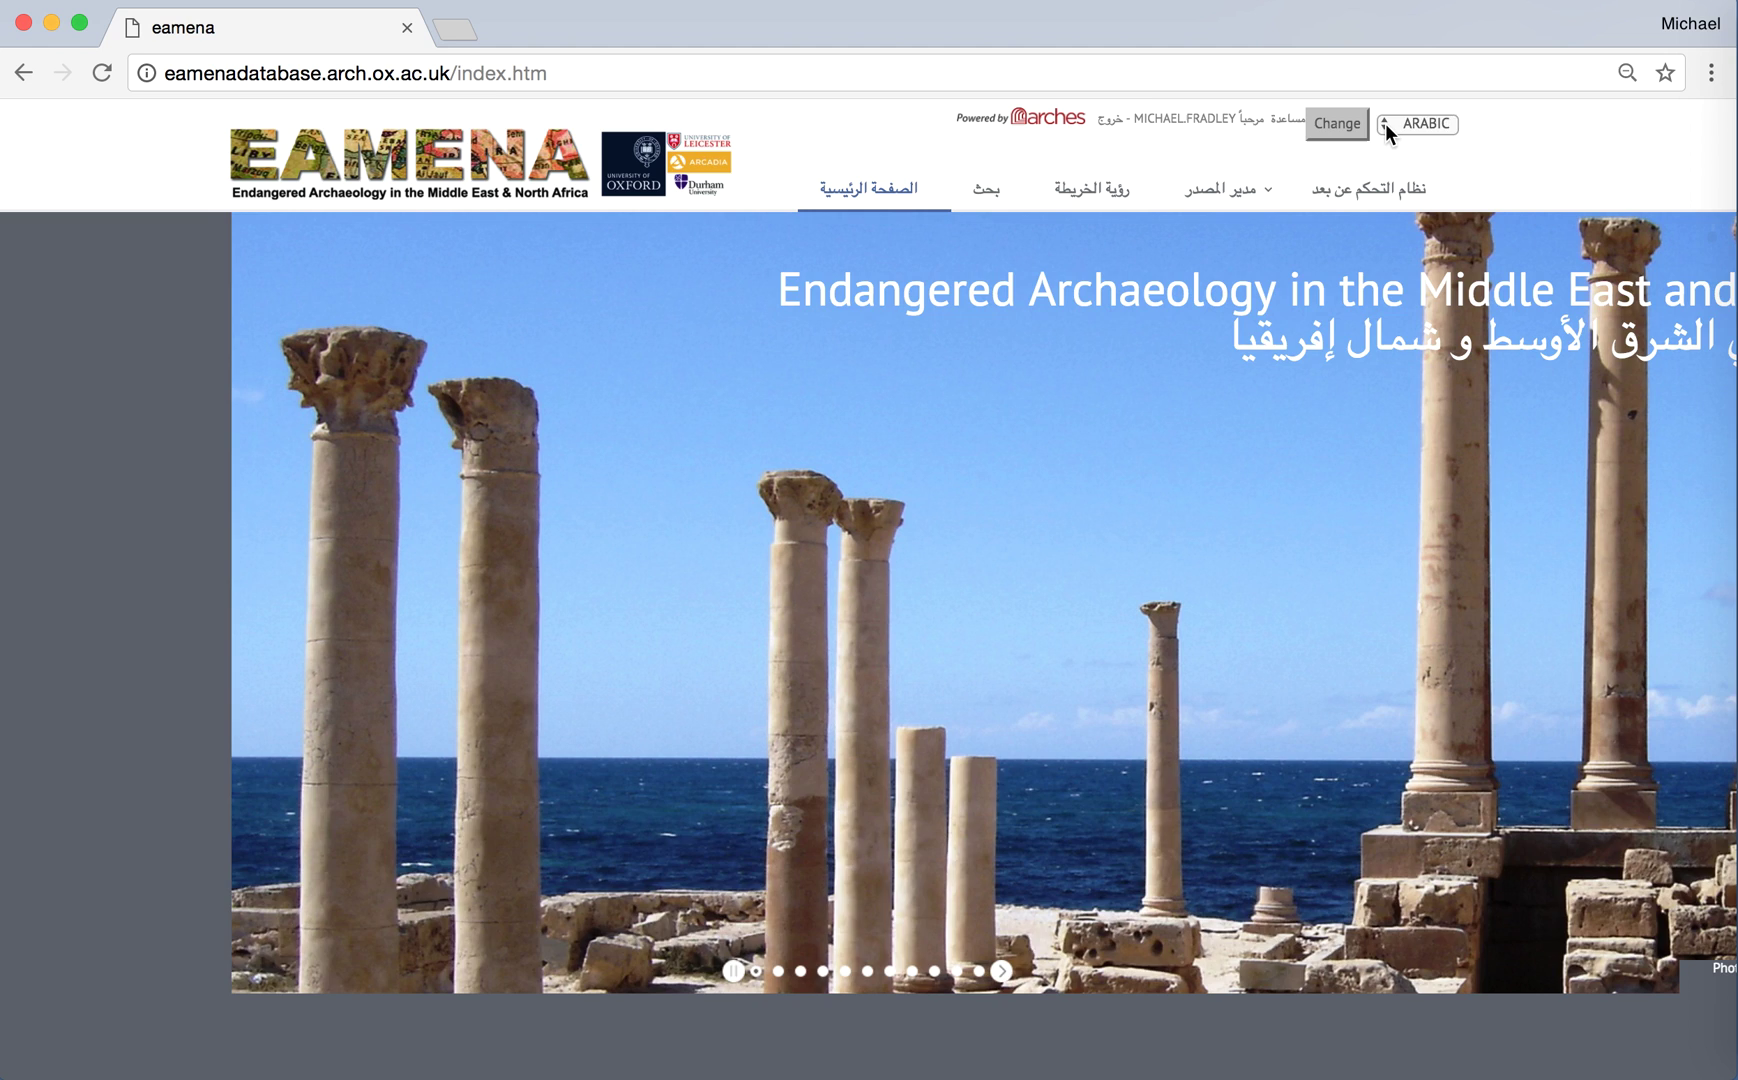
# Step: Restore the English interface and open the Map View of recorded heritage sites
pyautogui.click(1385, 124)
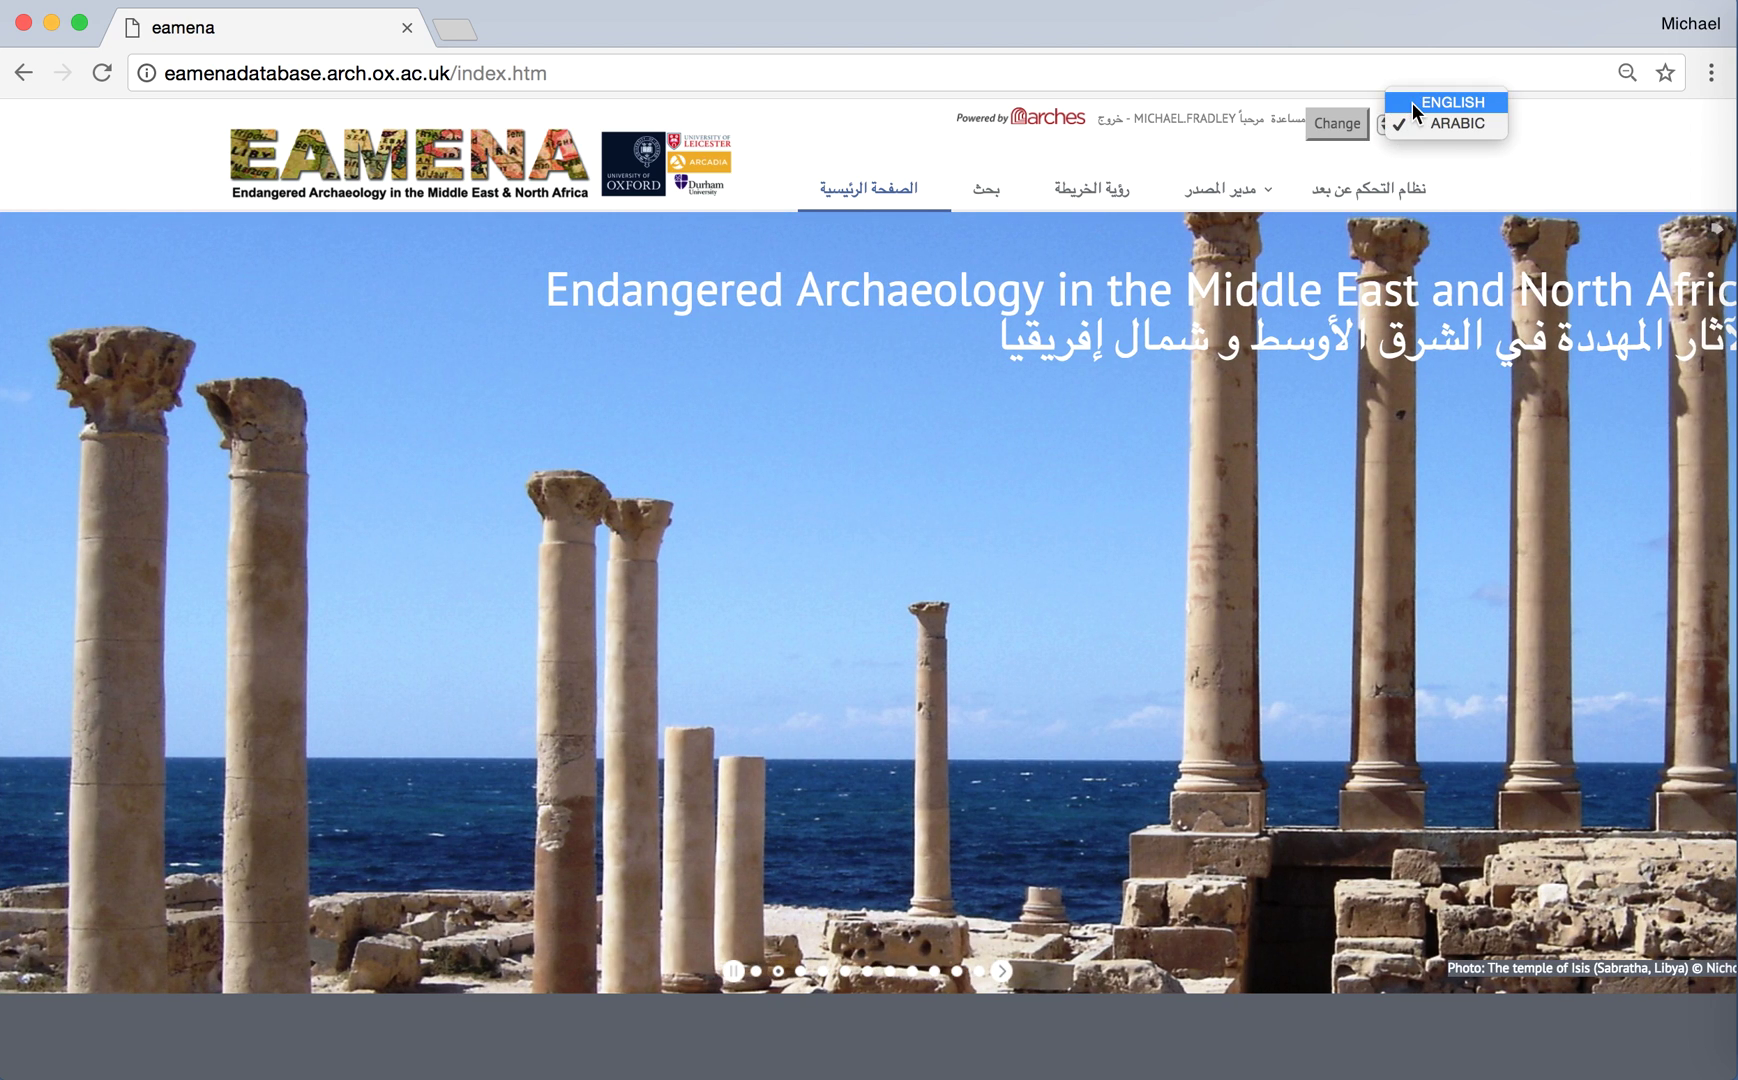
pyautogui.click(1412, 102)
pyautogui.click(1360, 128)
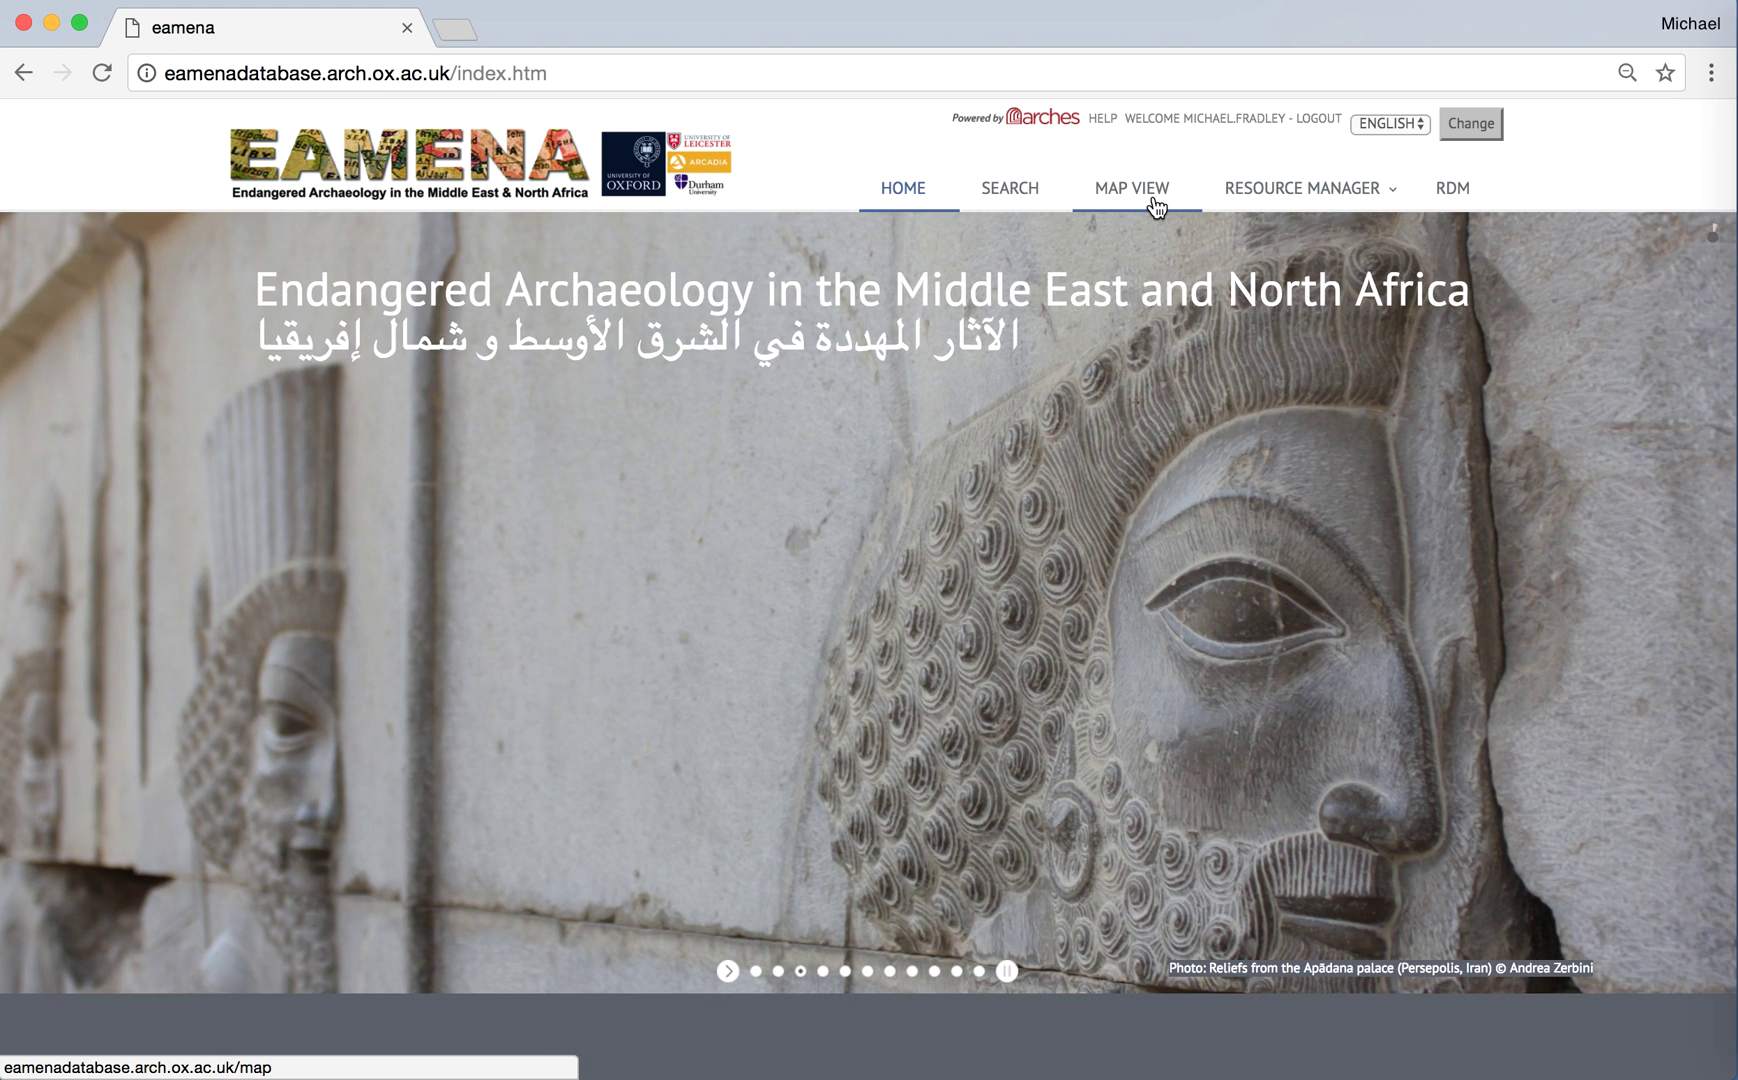
pyautogui.moveTo(1345, 188)
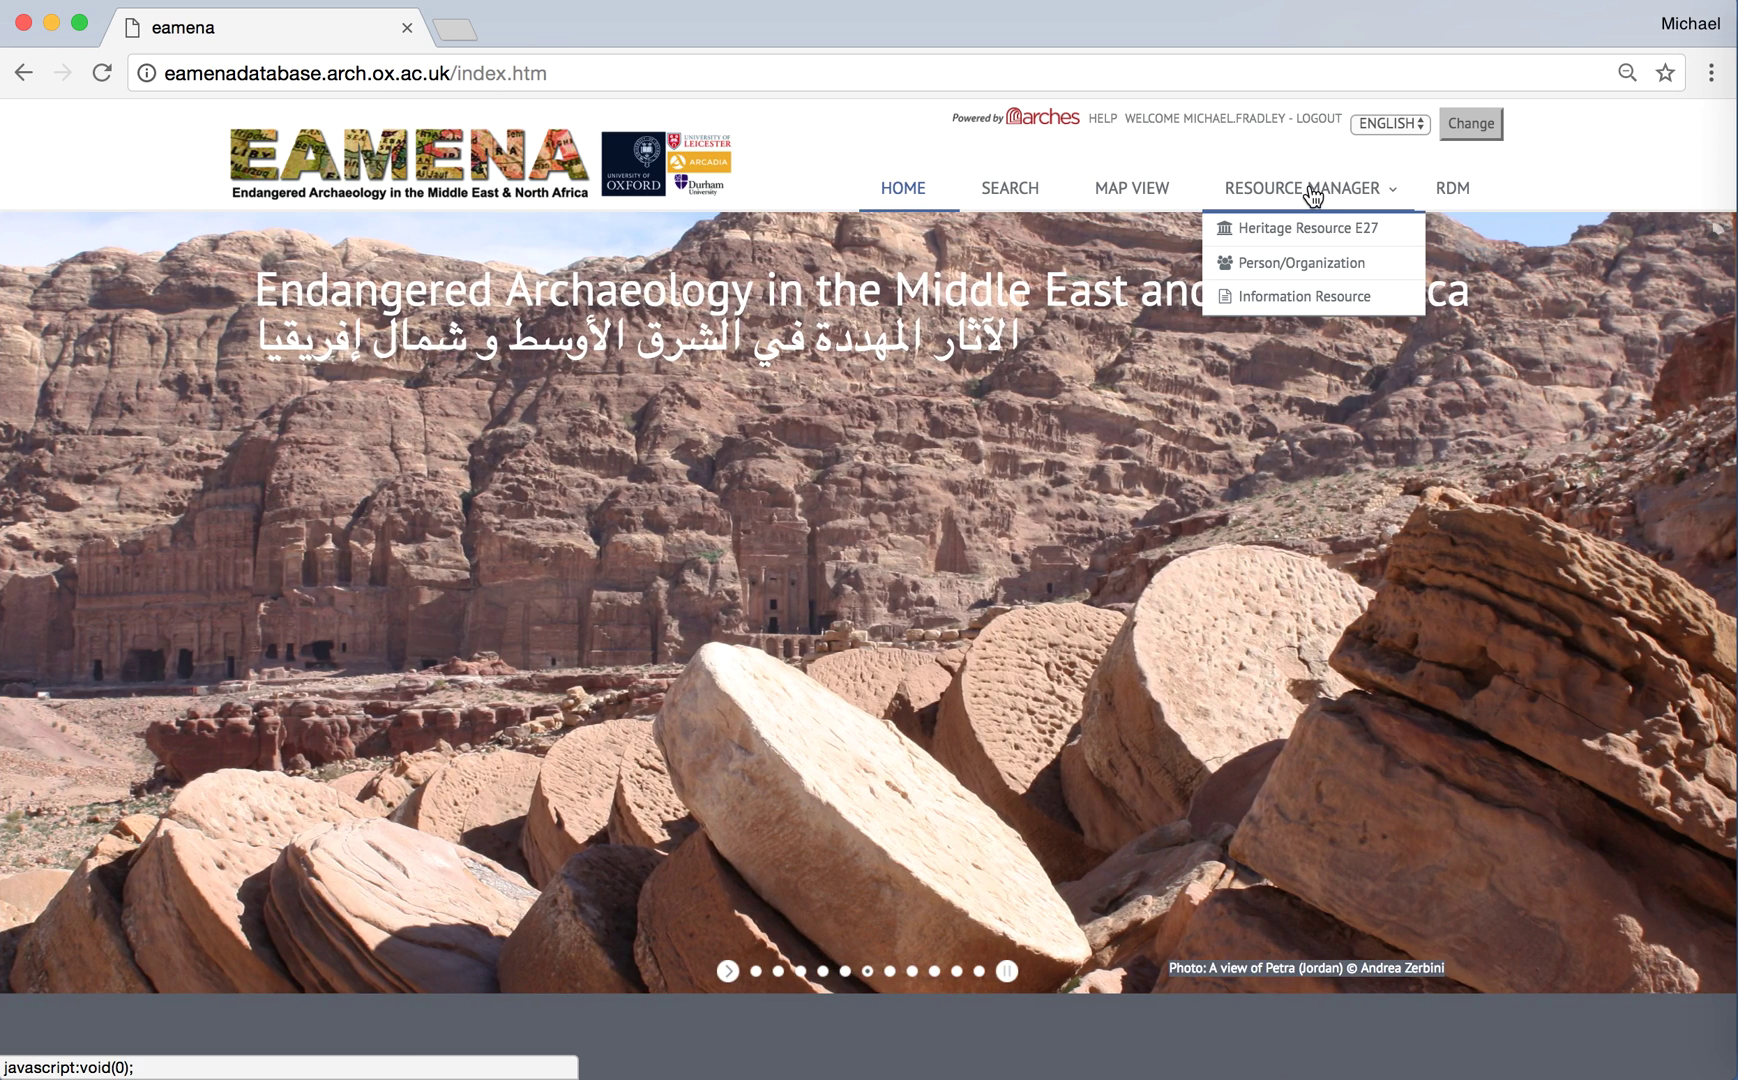
pyautogui.click(1134, 195)
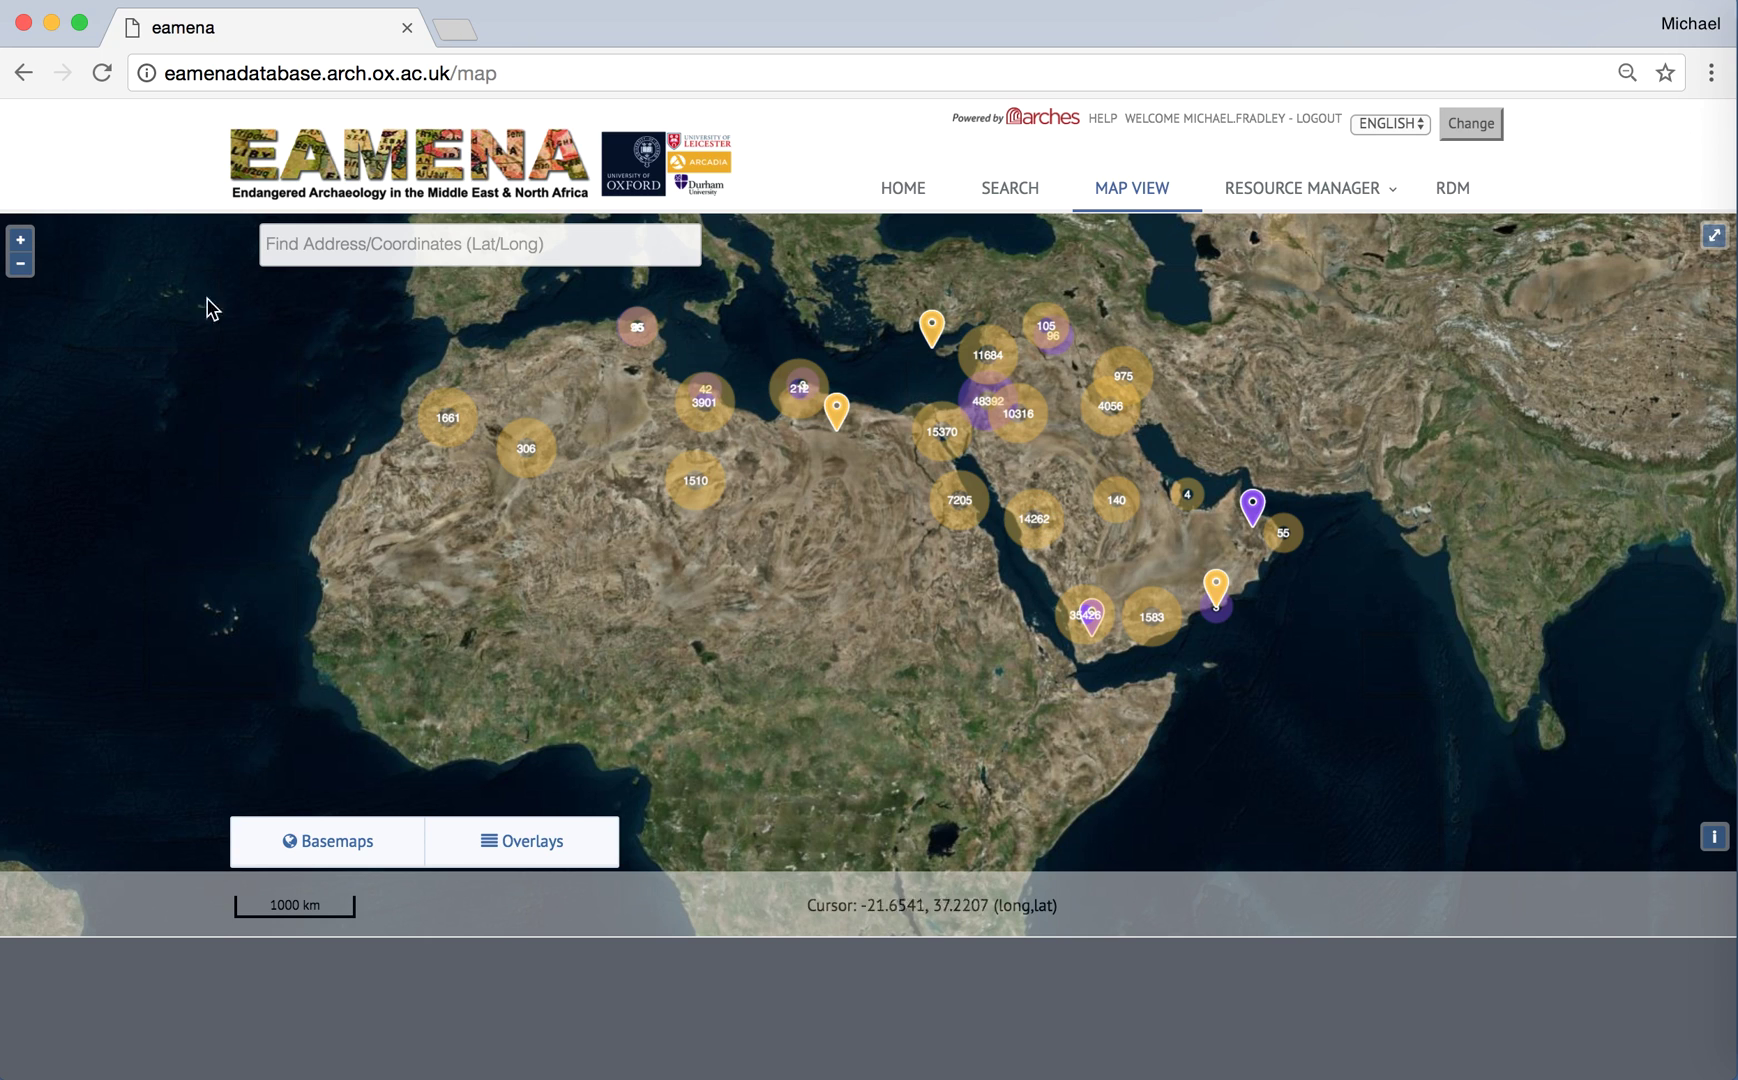
# Step: Zoom into the northern Red Sea and show the summary of site EAMENA-0114829
pyautogui.click(20, 241)
pyautogui.click(21, 241)
pyautogui.scroll(1, 1035, 494)
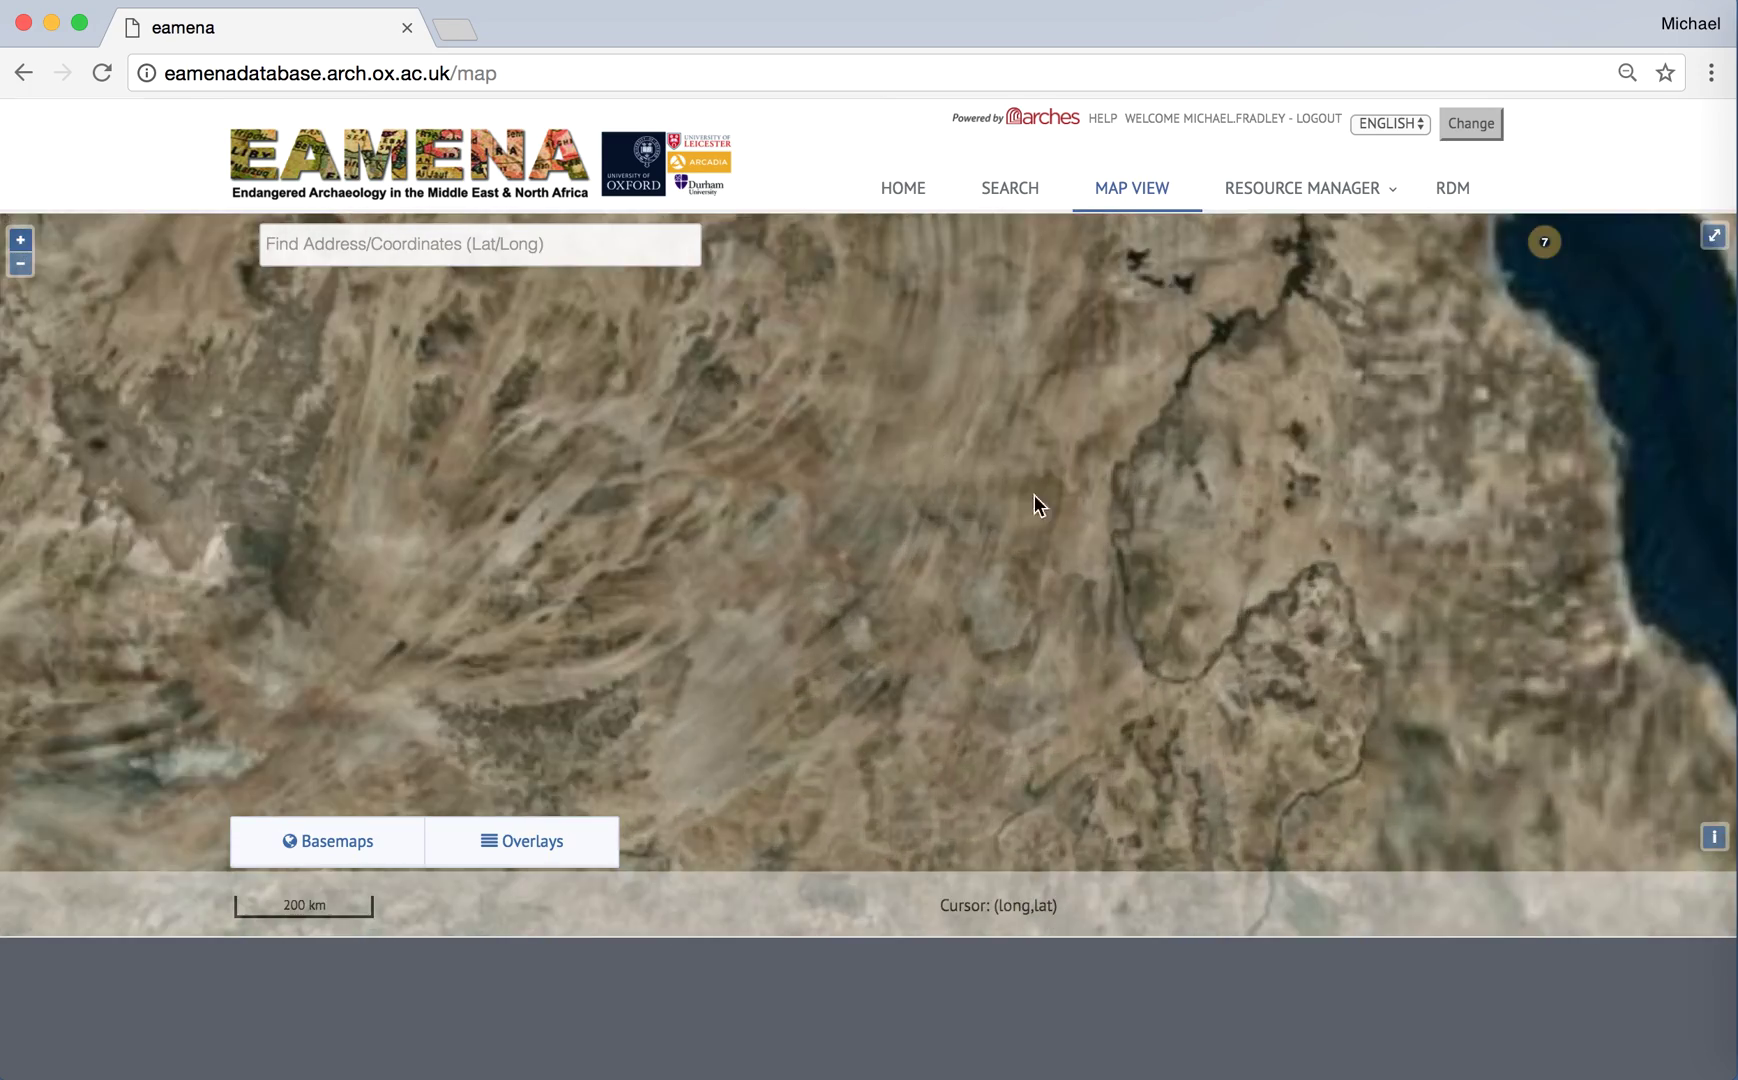
pyautogui.moveTo(1010, 501); pyautogui.dragTo(416, 682)
pyautogui.moveTo(990, 692); pyautogui.dragTo(900, 750)
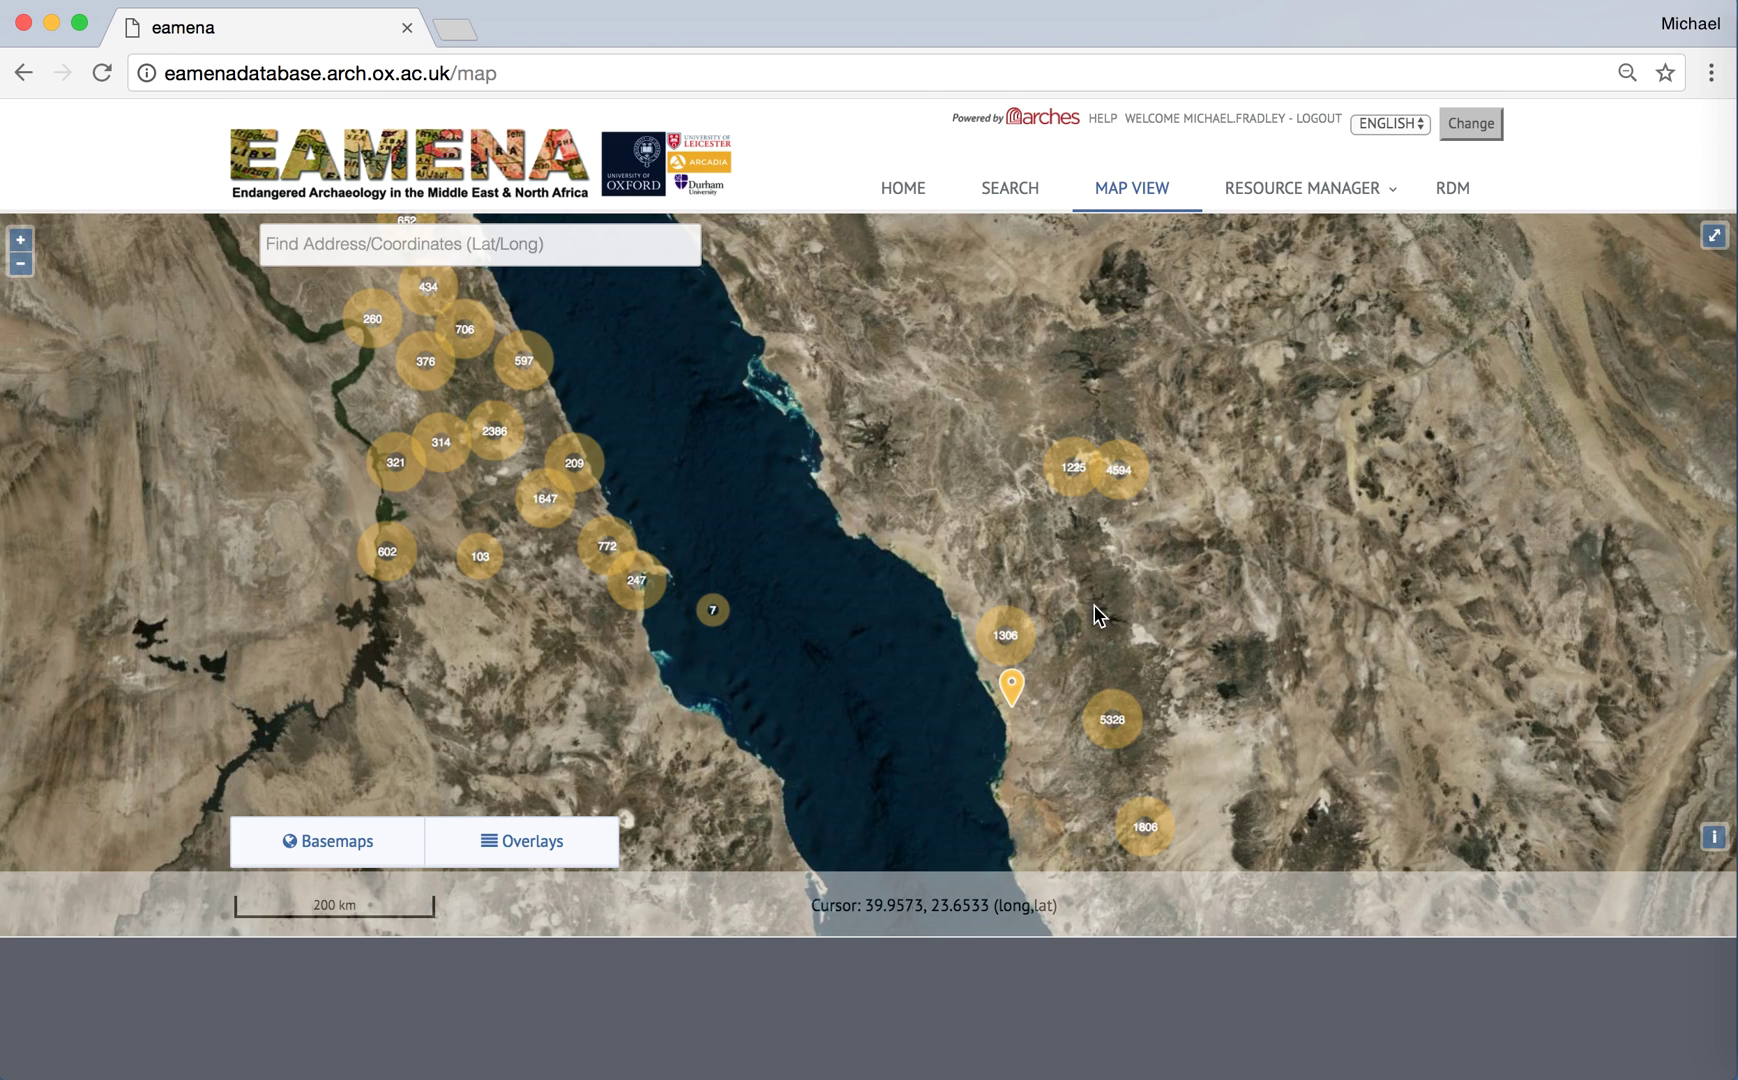
pyautogui.moveTo(1094, 606); pyautogui.dragTo(1015, 560)
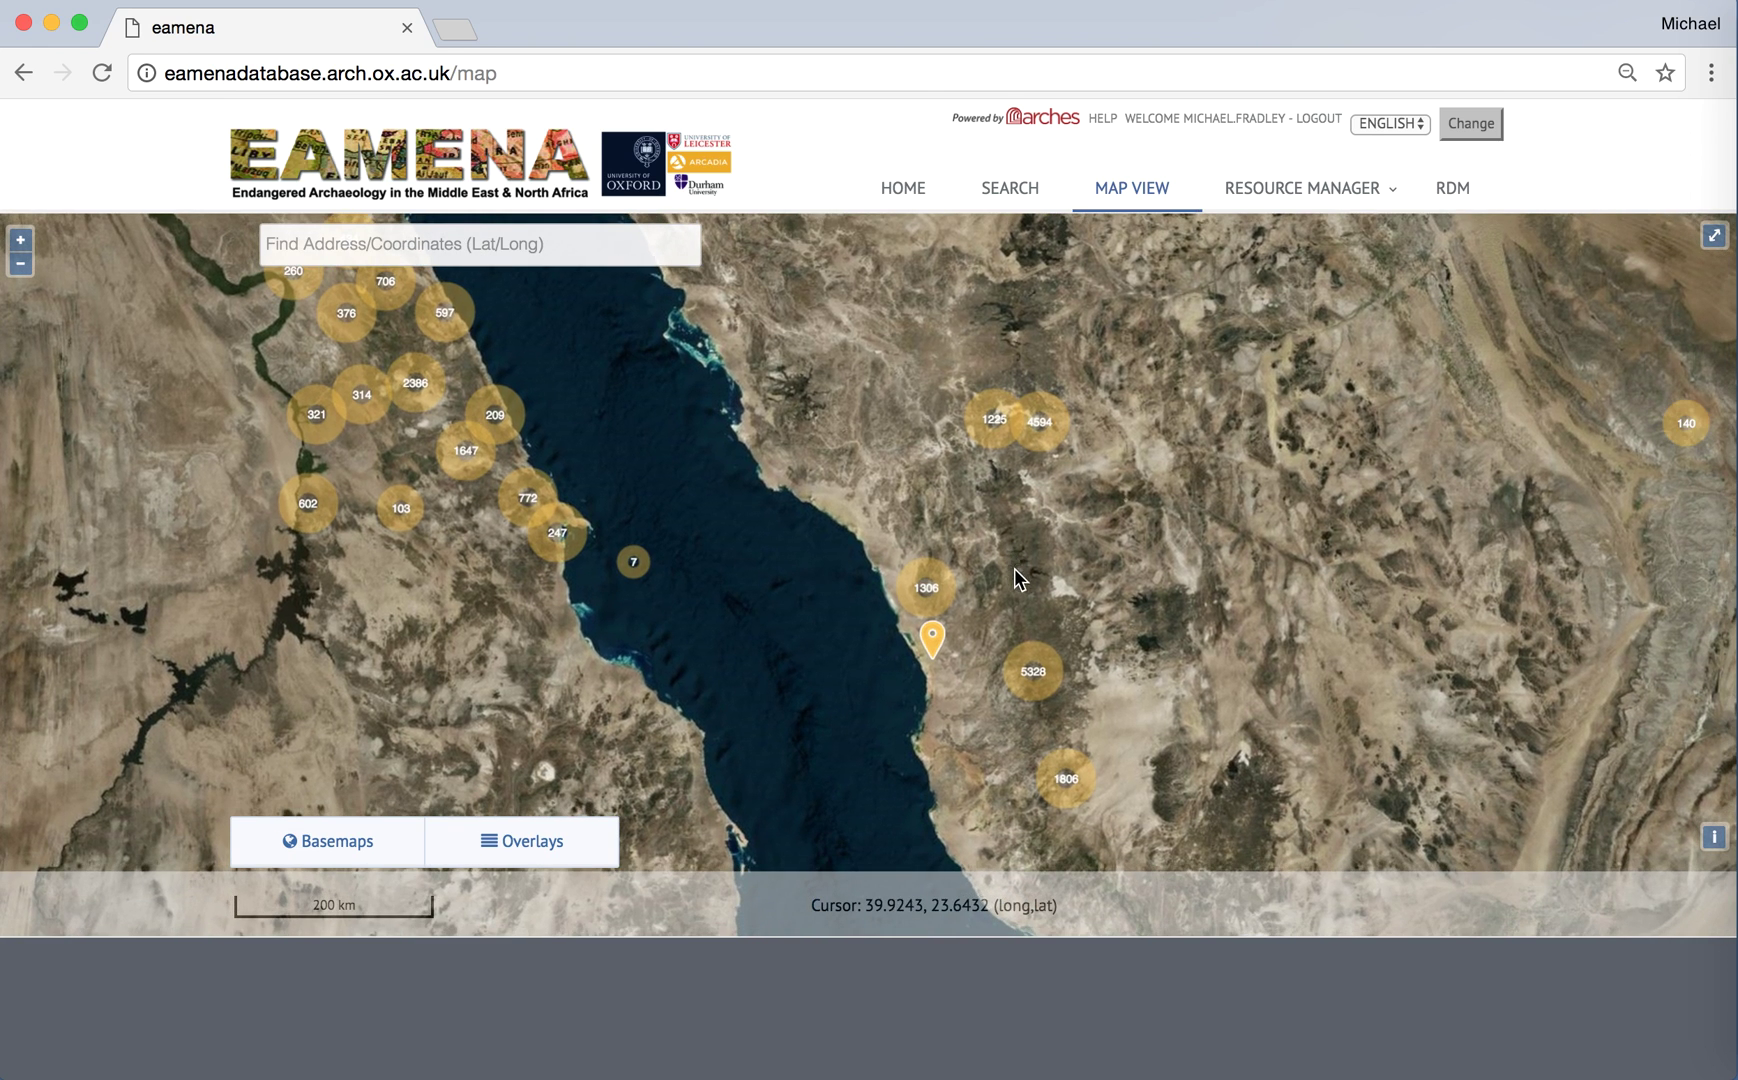
pyautogui.click(939, 642)
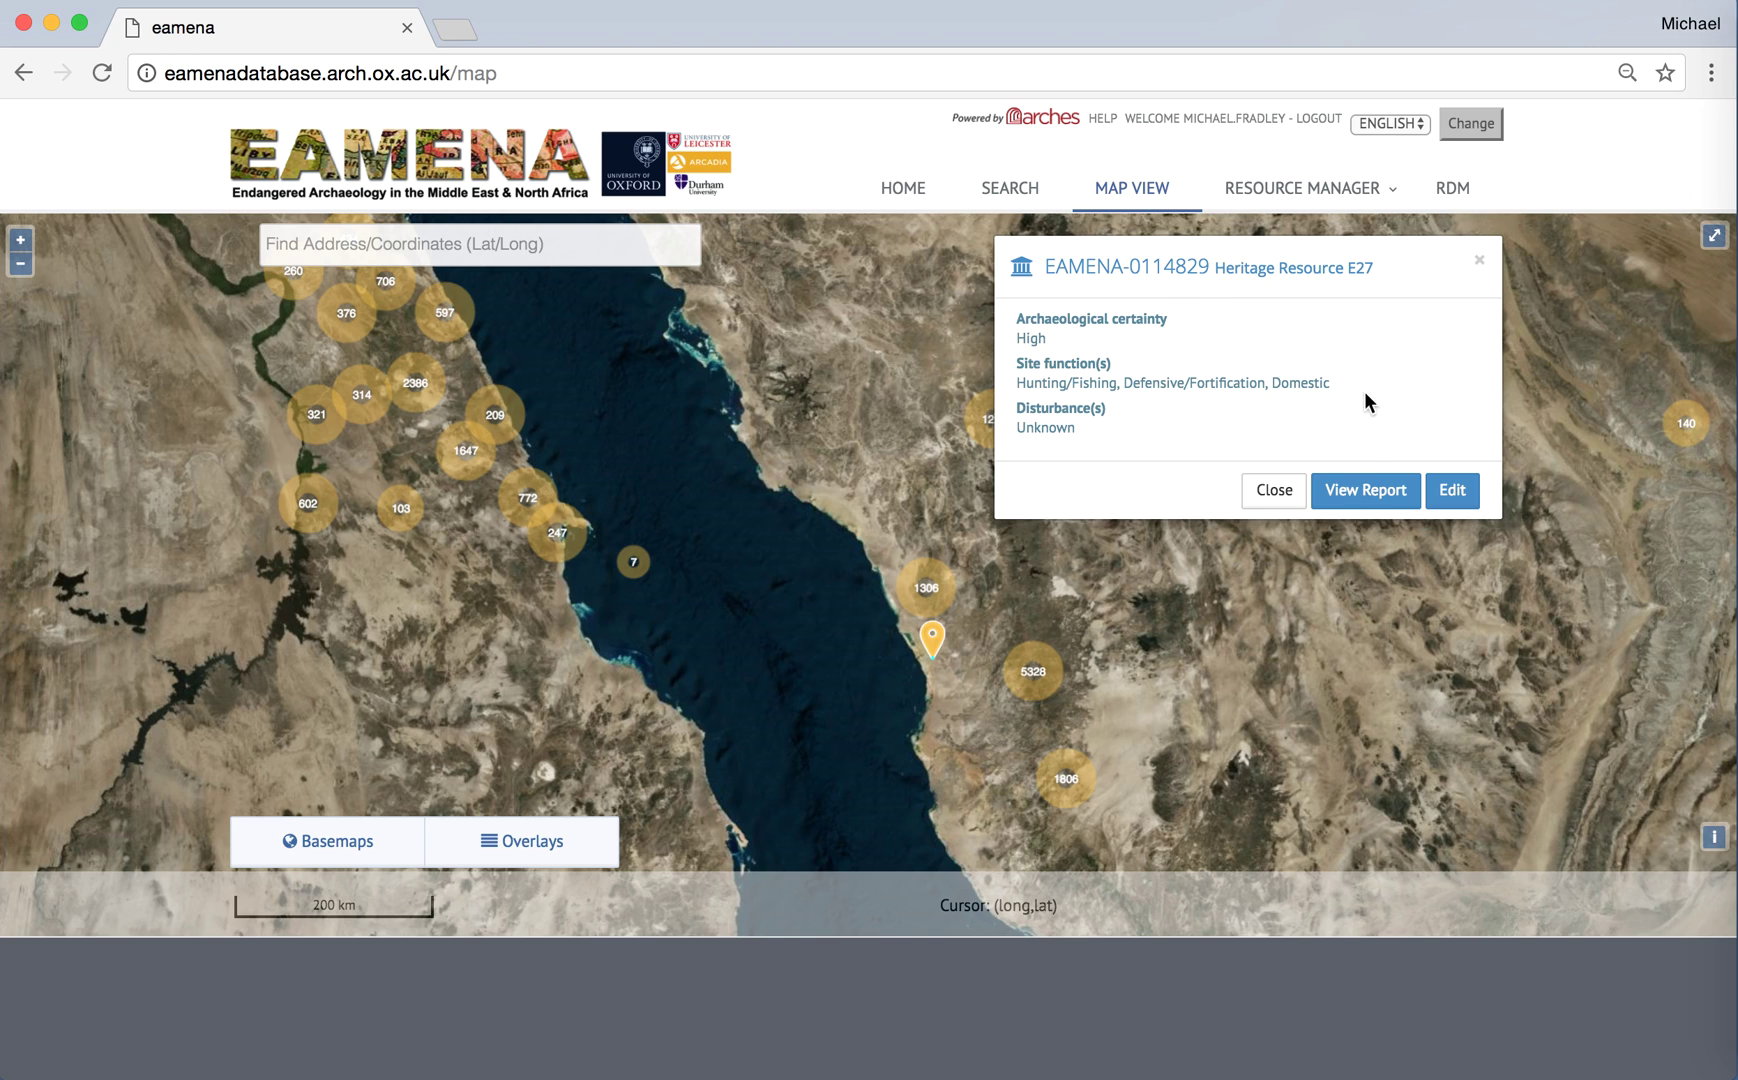
# Step: Open the EAMENA-0114829 full report and expand its Related Resources section
pyautogui.click(1355, 493)
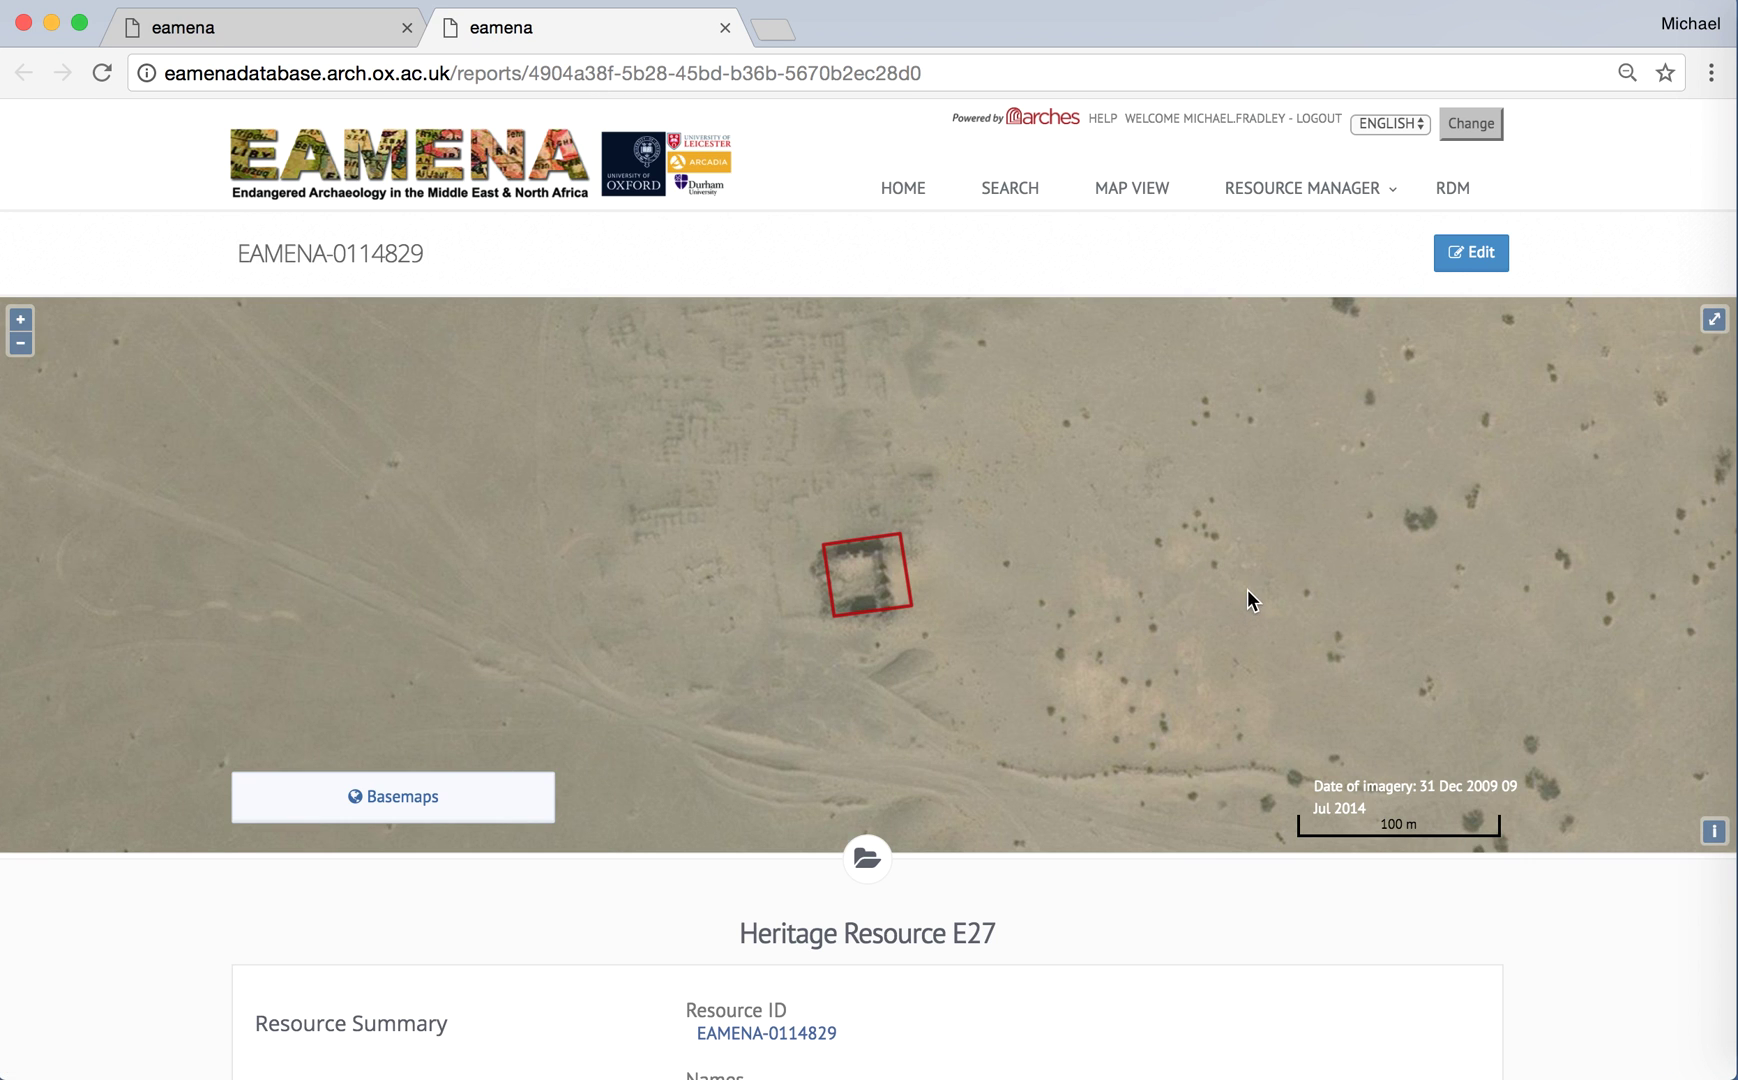
pyautogui.scroll(-10, 1245, 592)
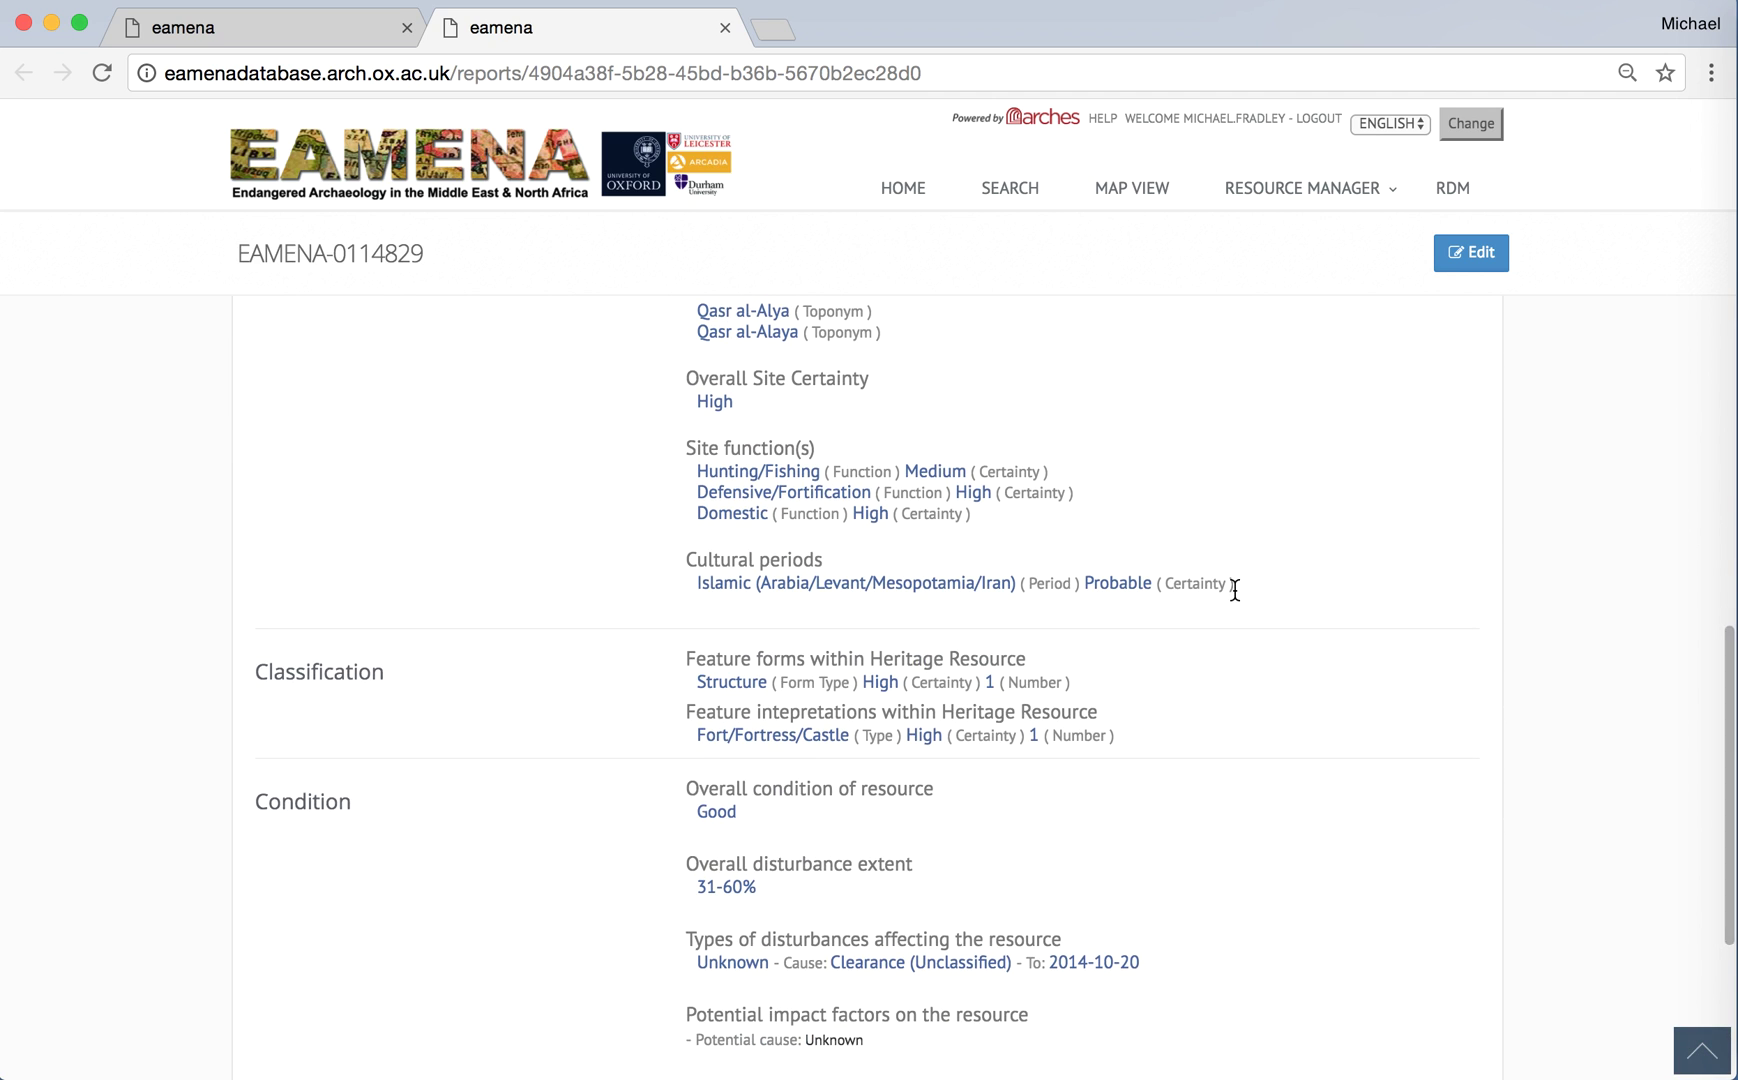
pyautogui.scroll(-5, 1241, 597)
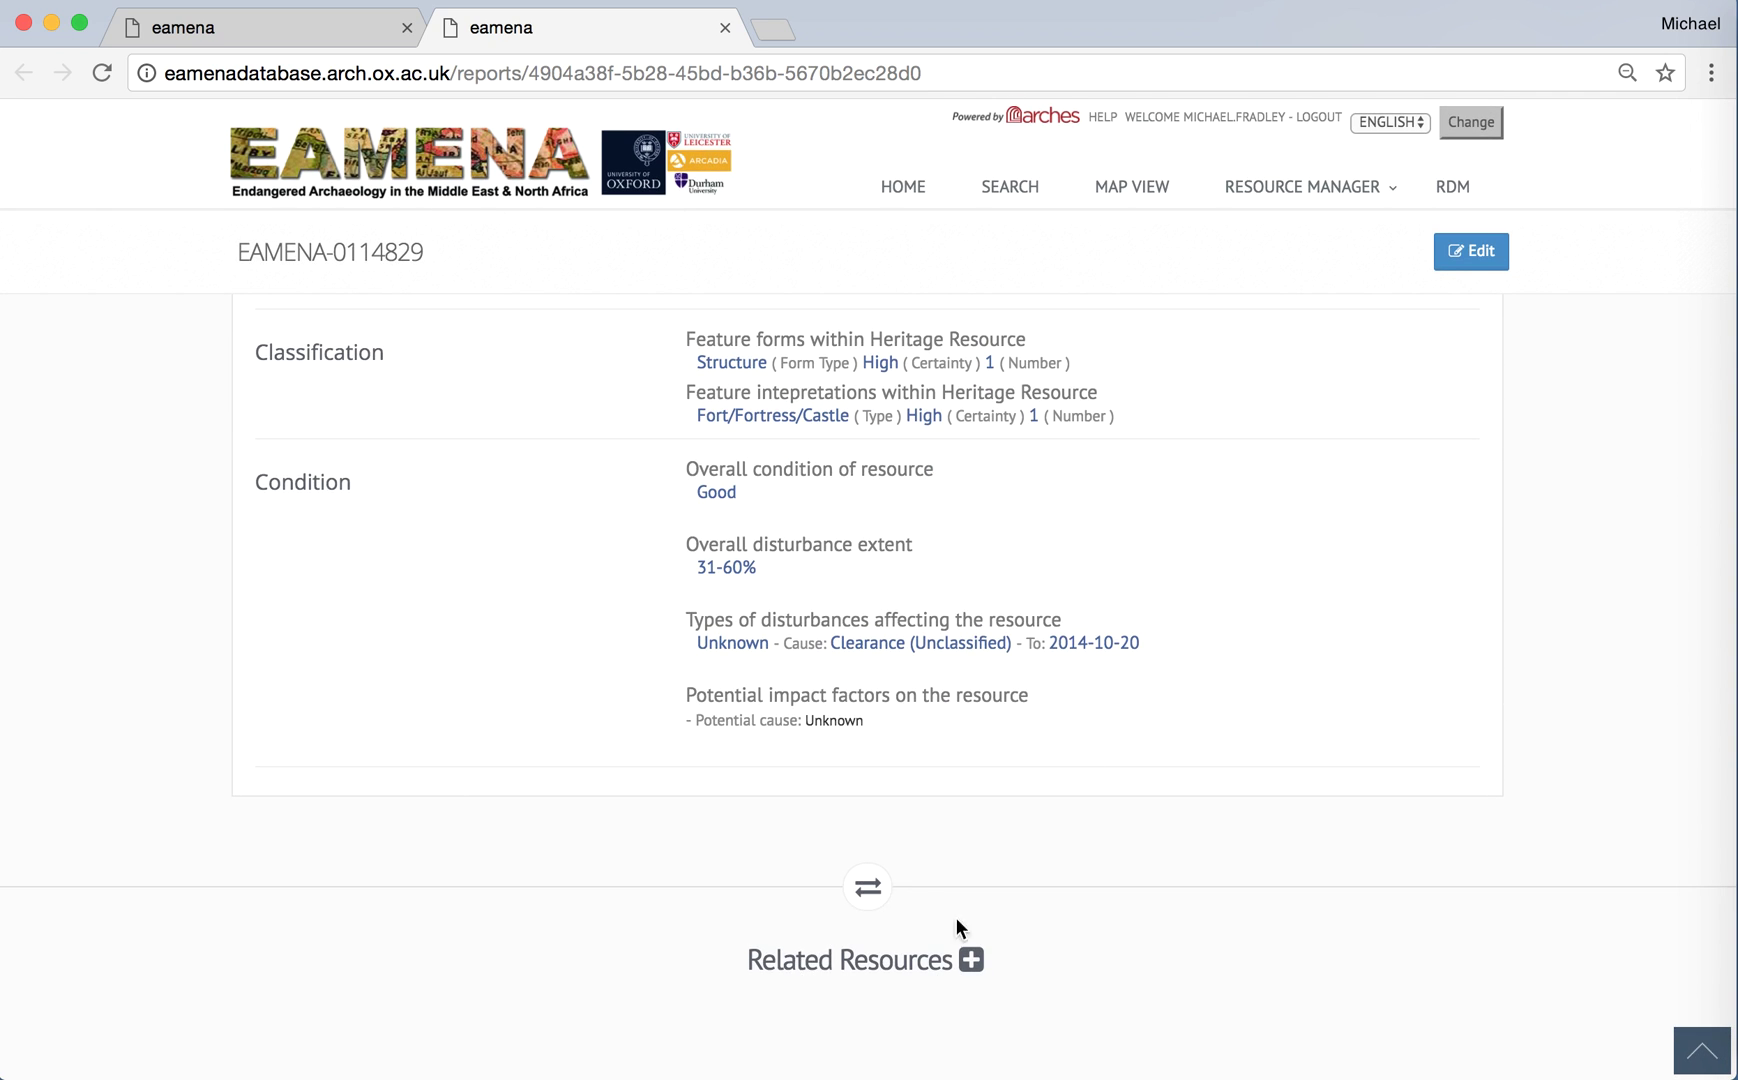
pyautogui.click(971, 958)
pyautogui.scroll(-5, 1052, 910)
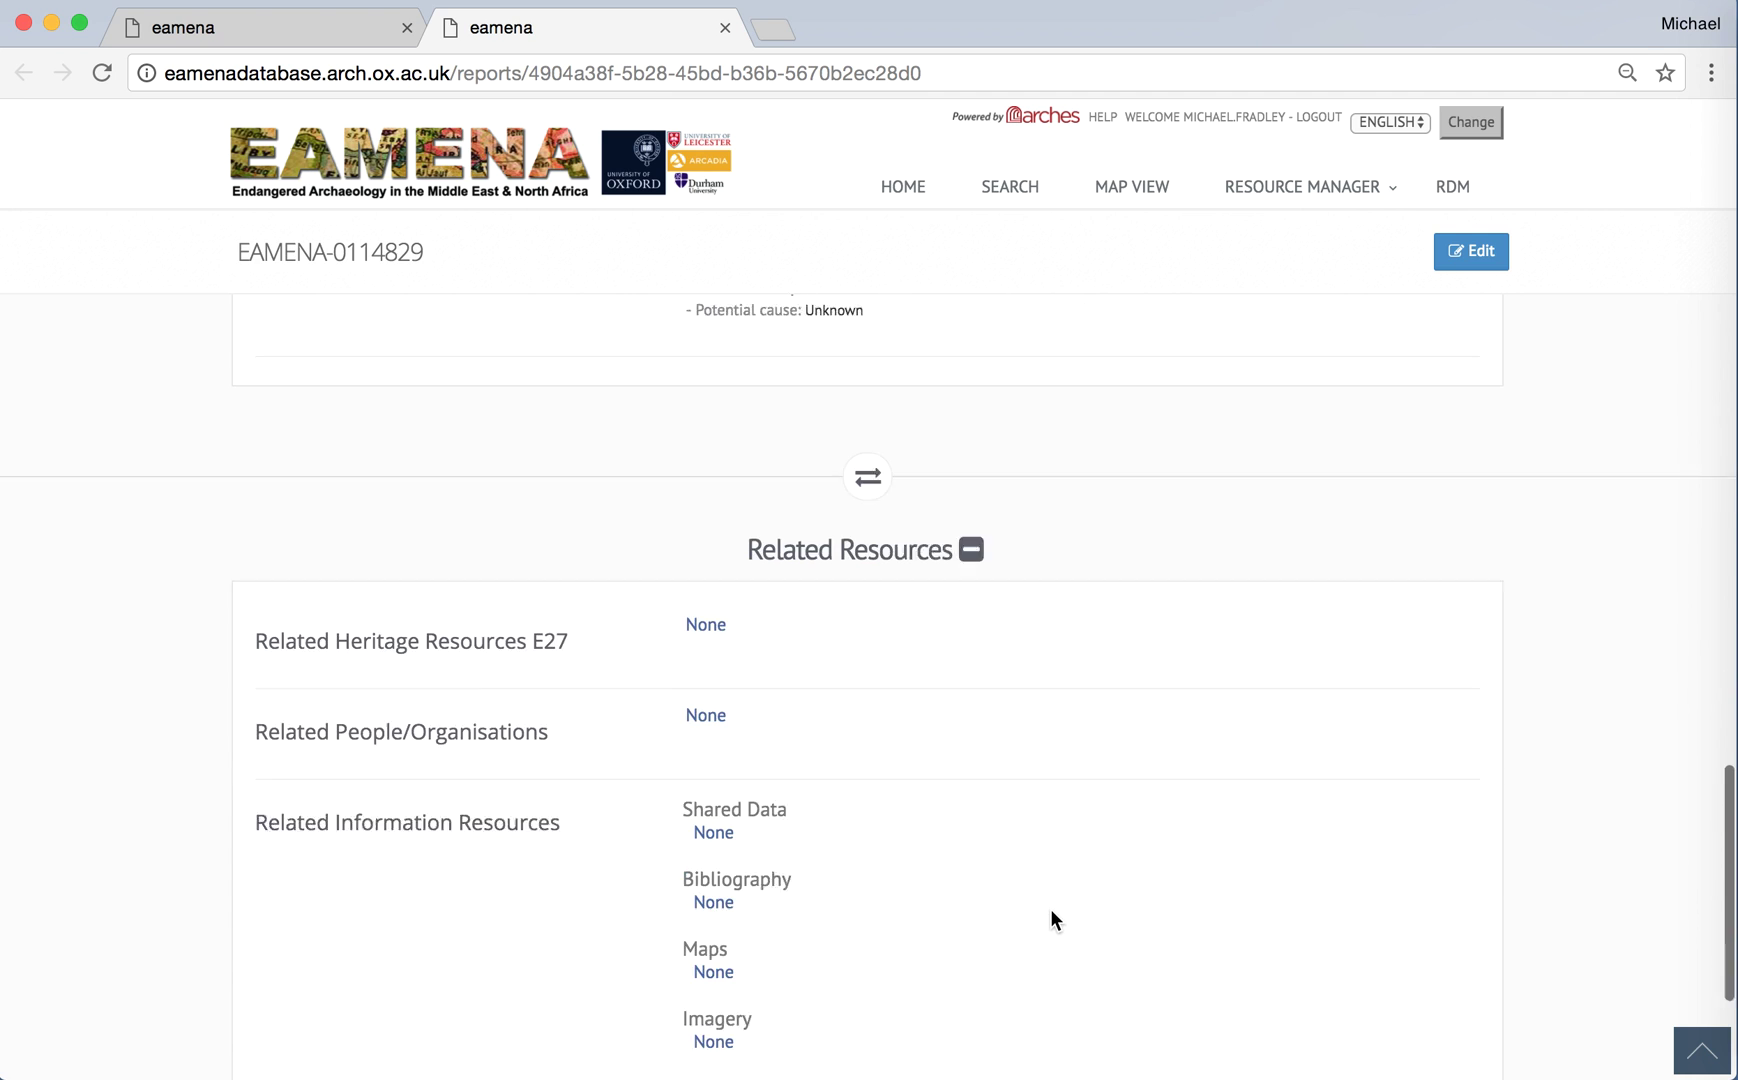
pyautogui.scroll(-3, 1051, 910)
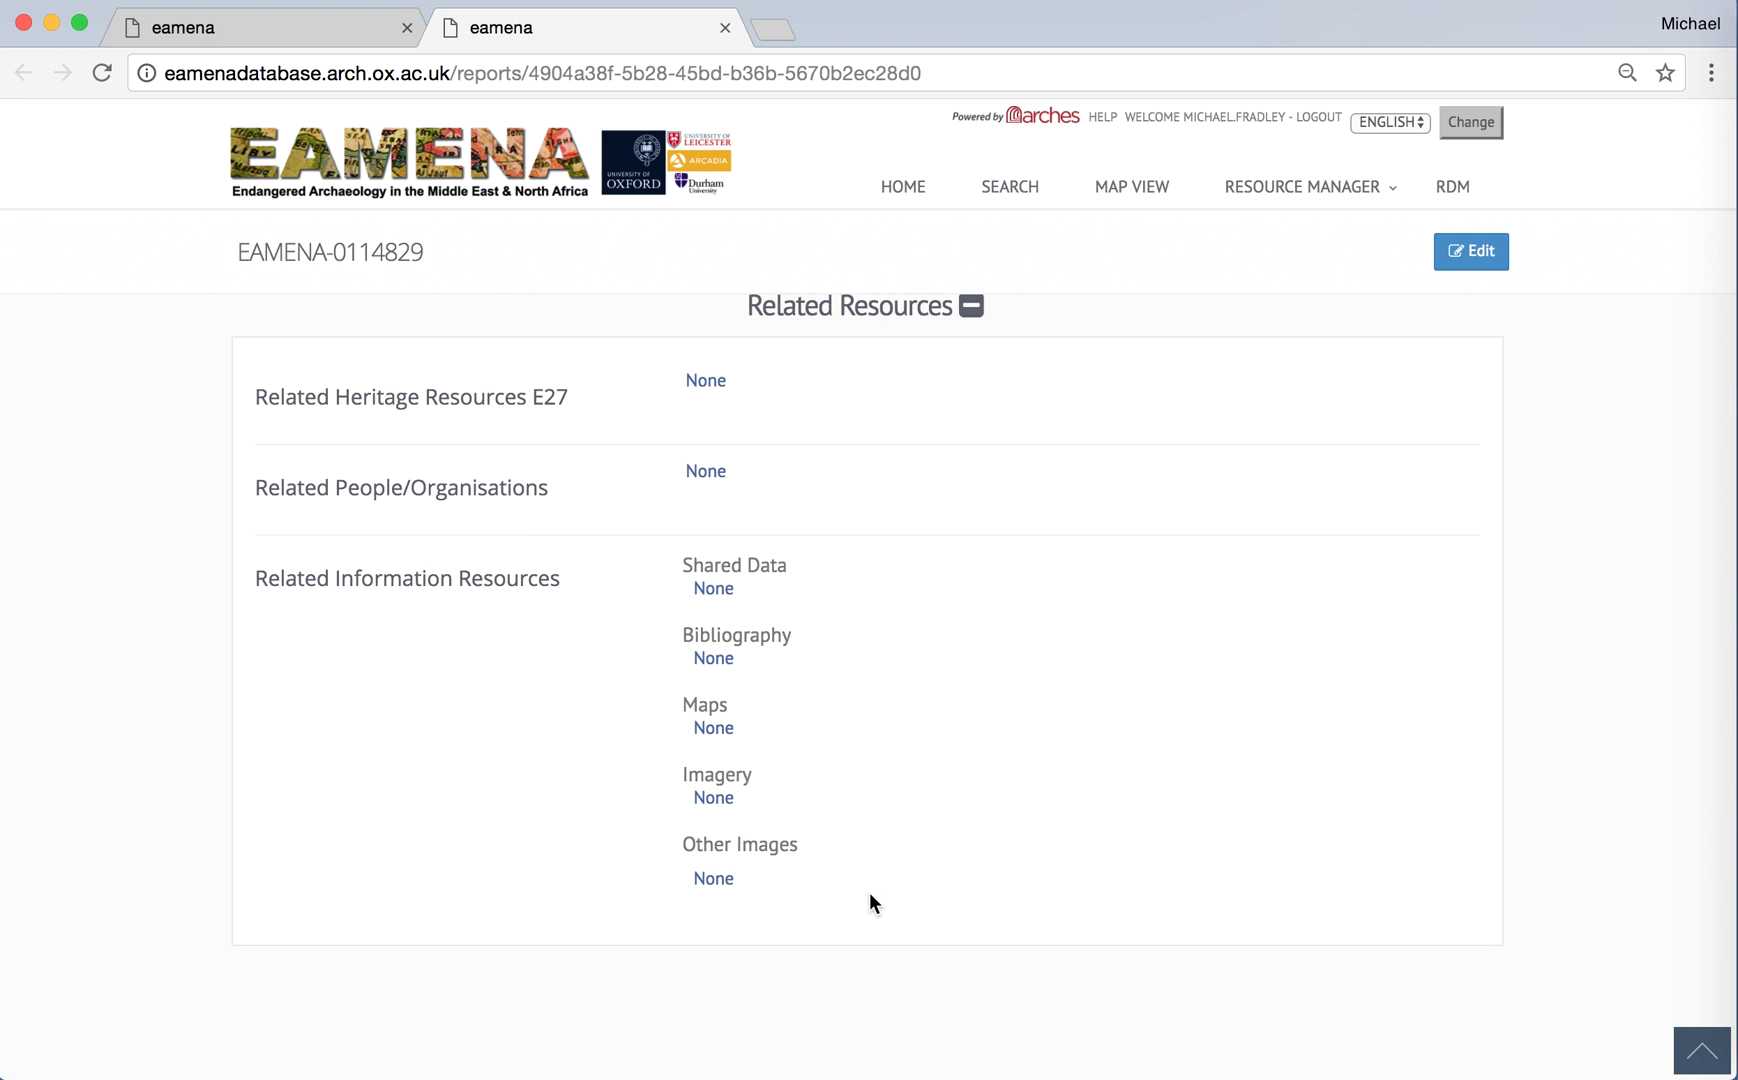
pyautogui.scroll(15, 1054, 663)
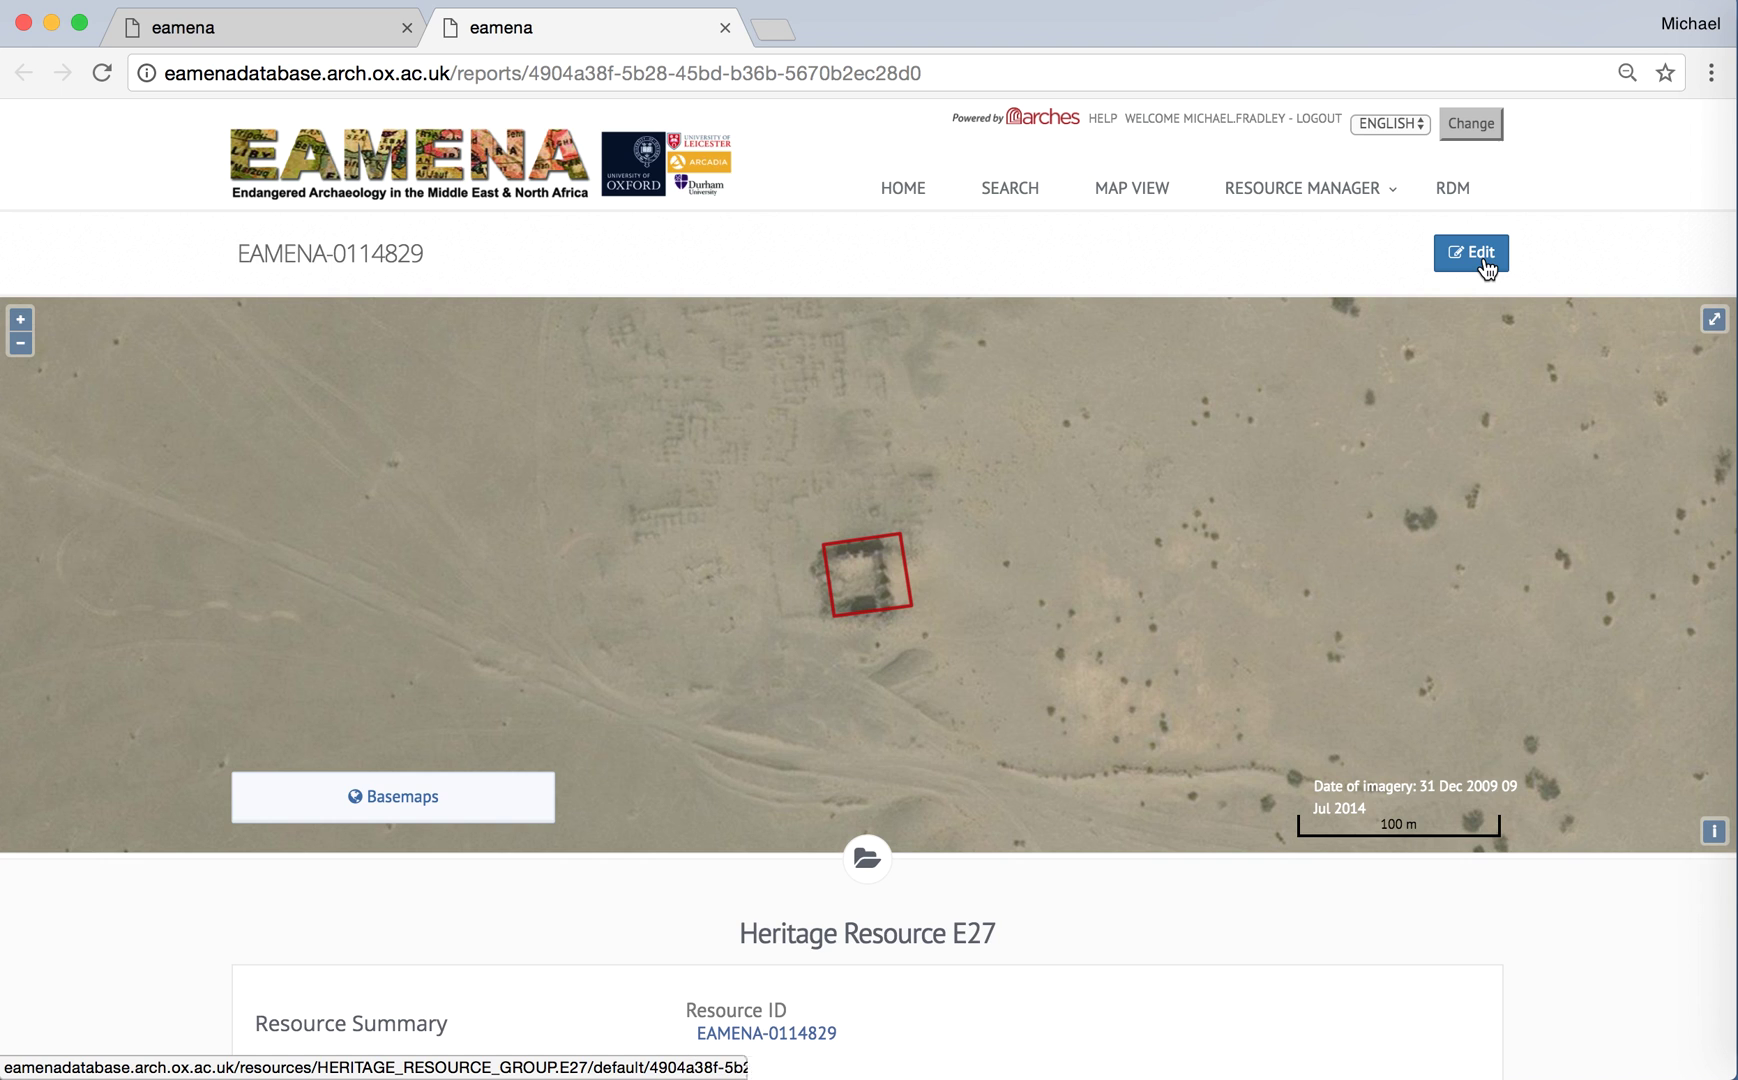
pyautogui.click(350, 30)
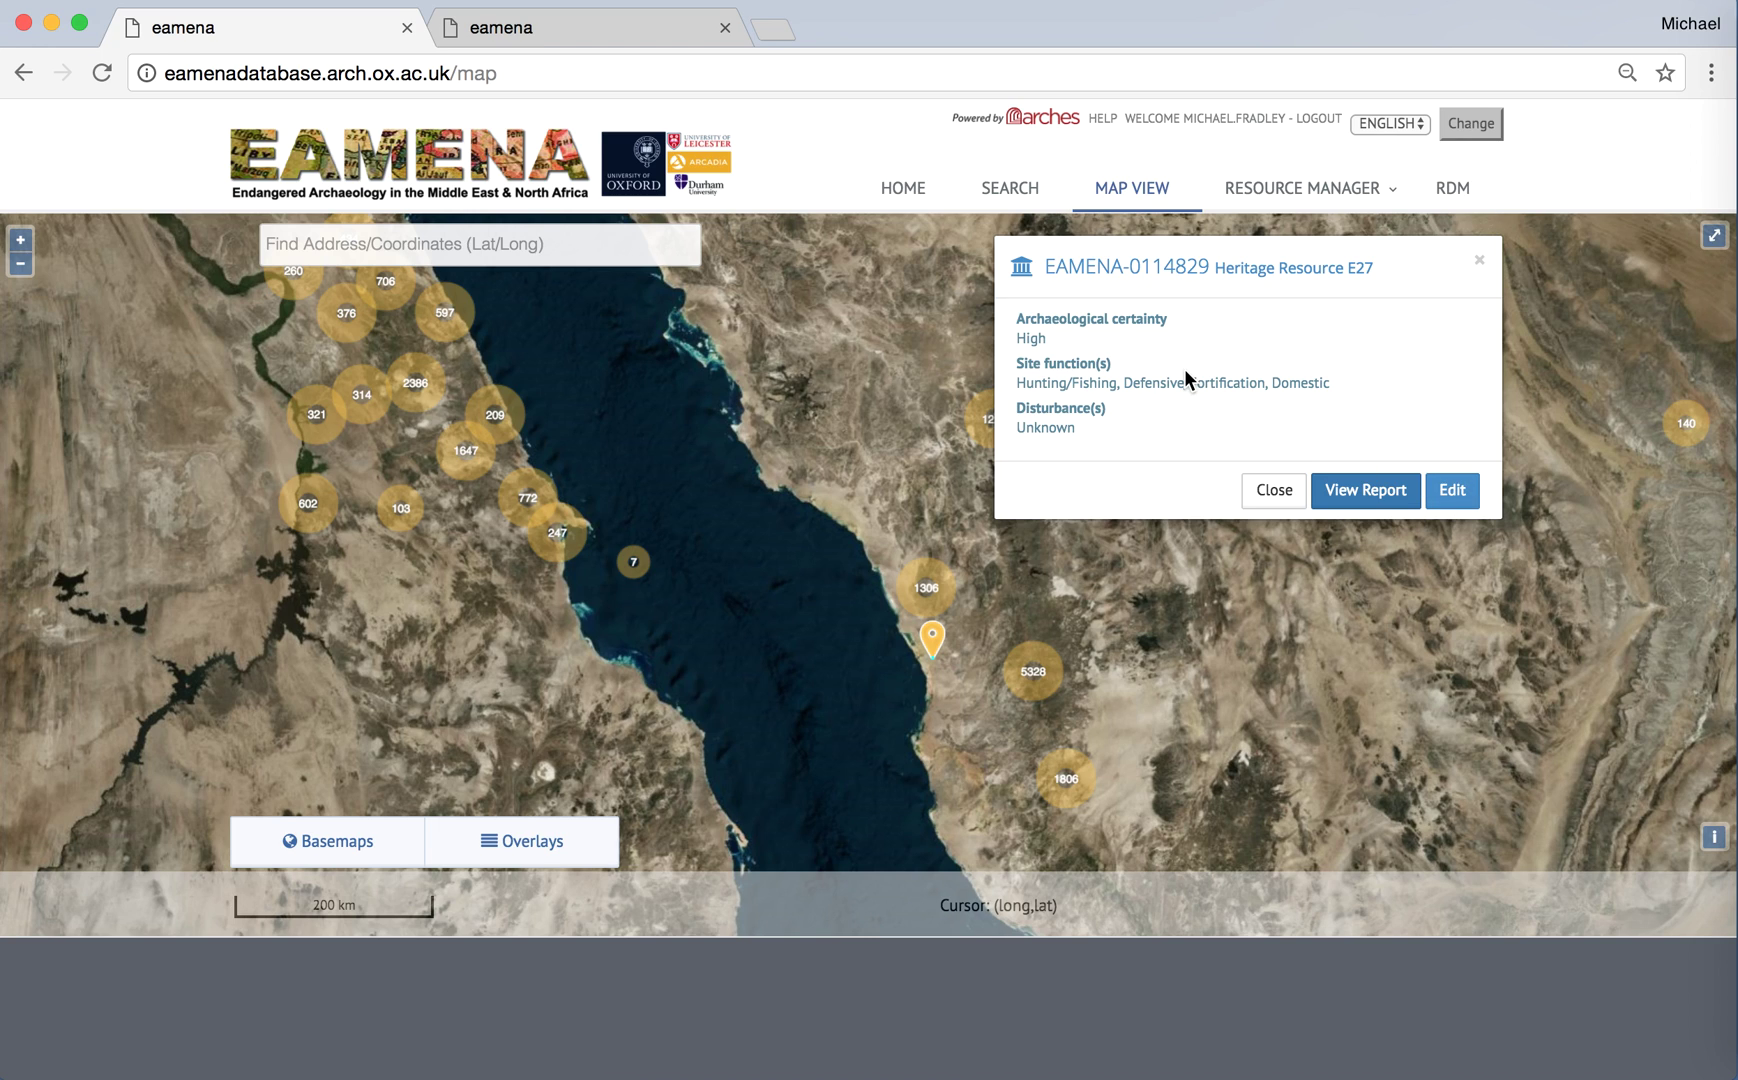
# Step: Close the site summary and zoom out over the eastern Mediterranean and Levant
pyautogui.click(1480, 266)
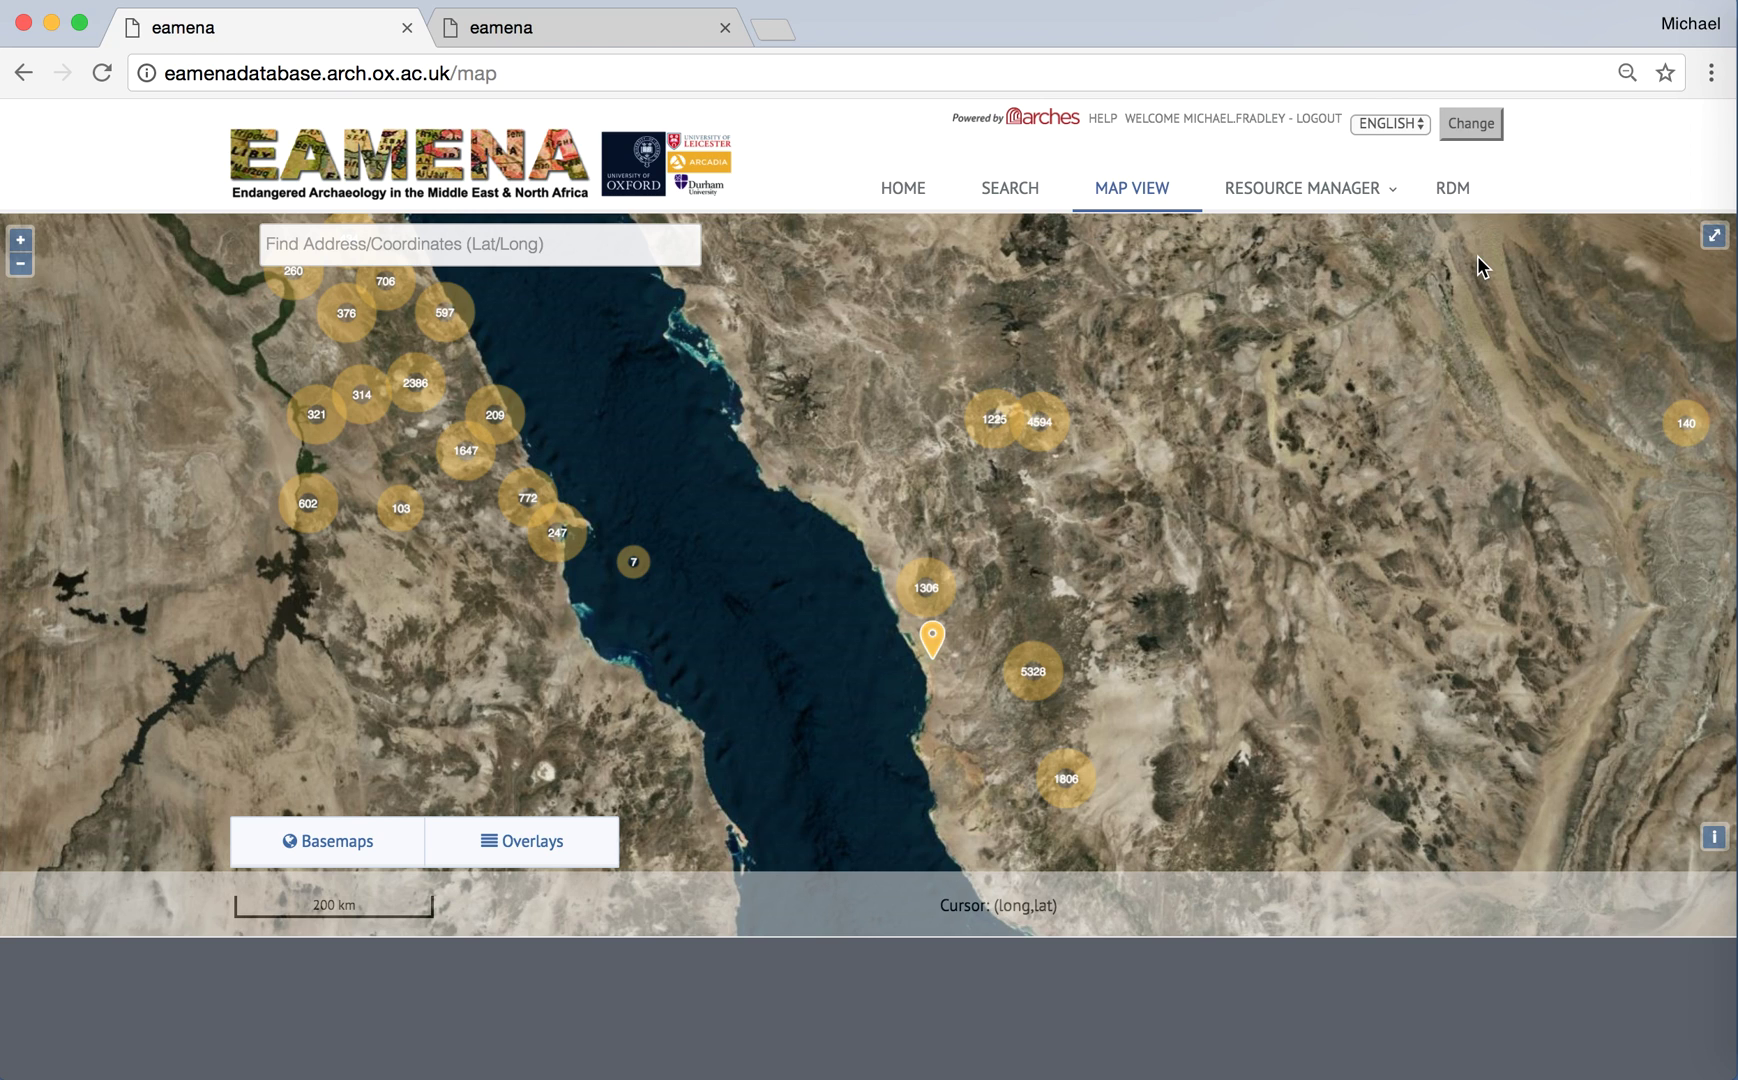
pyautogui.click(20, 264)
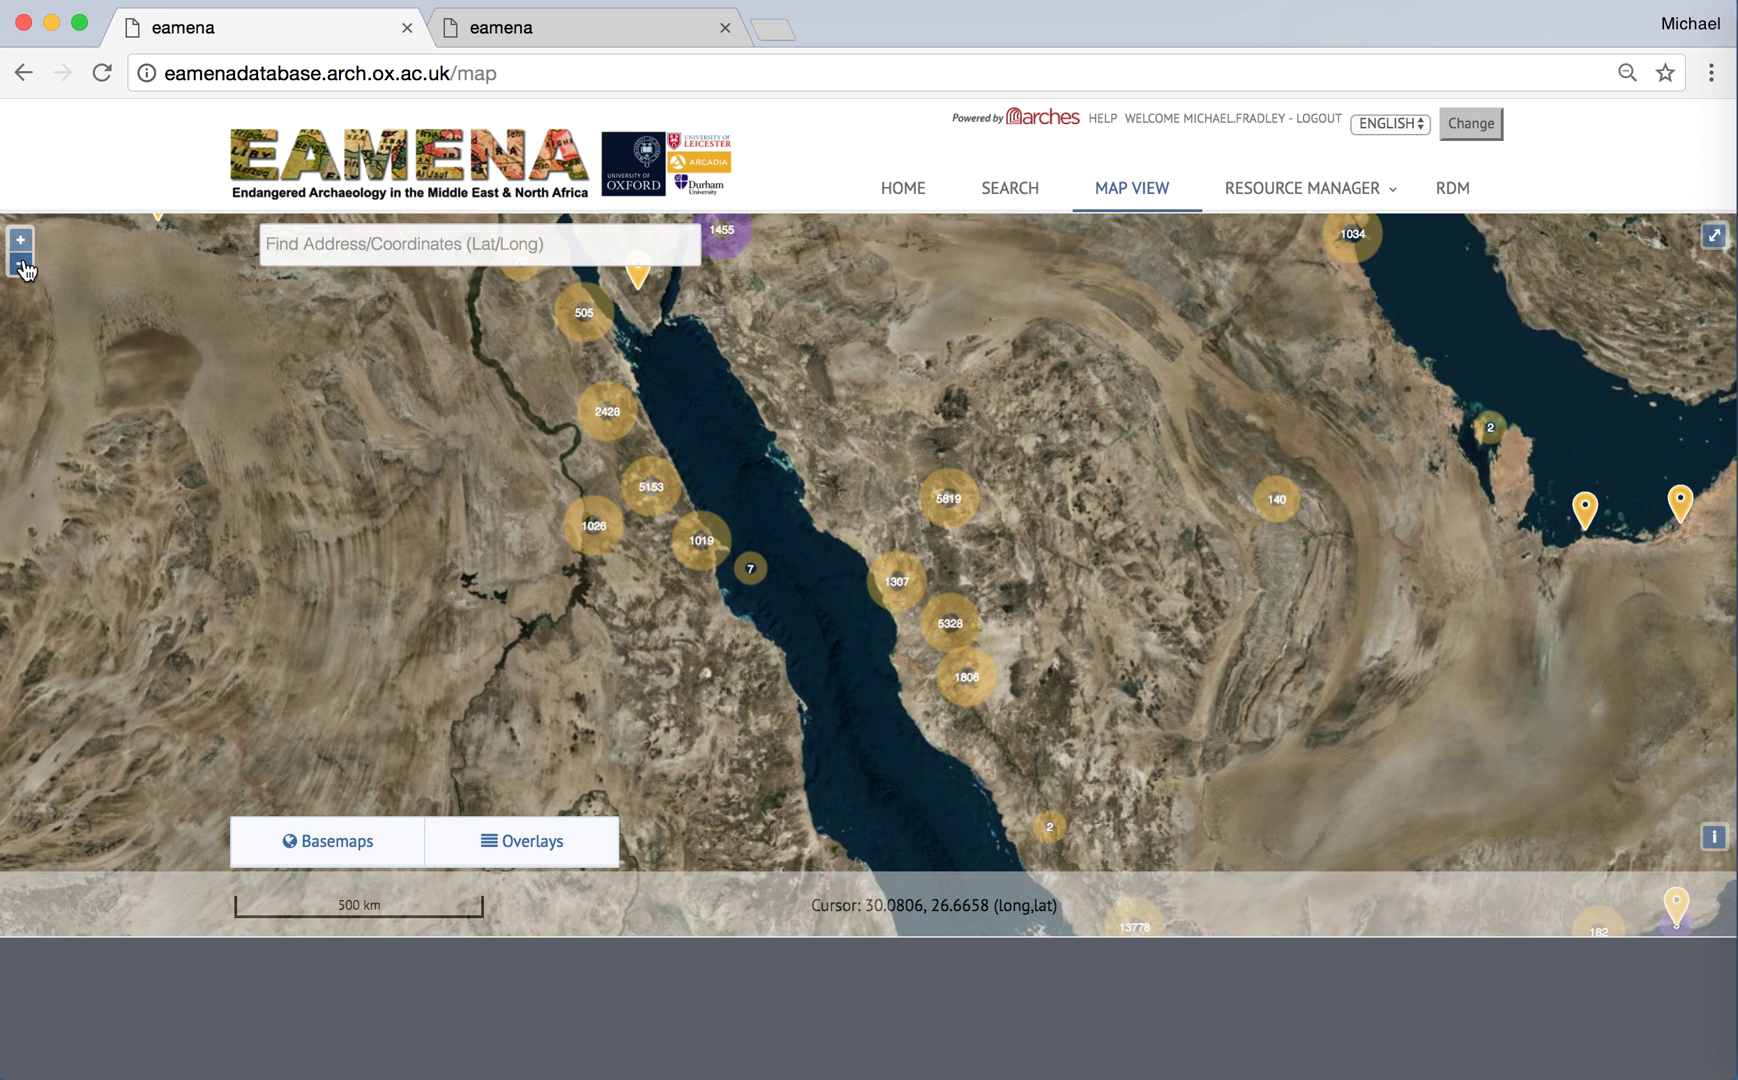
pyautogui.moveTo(661, 408); pyautogui.dragTo(1051, 829)
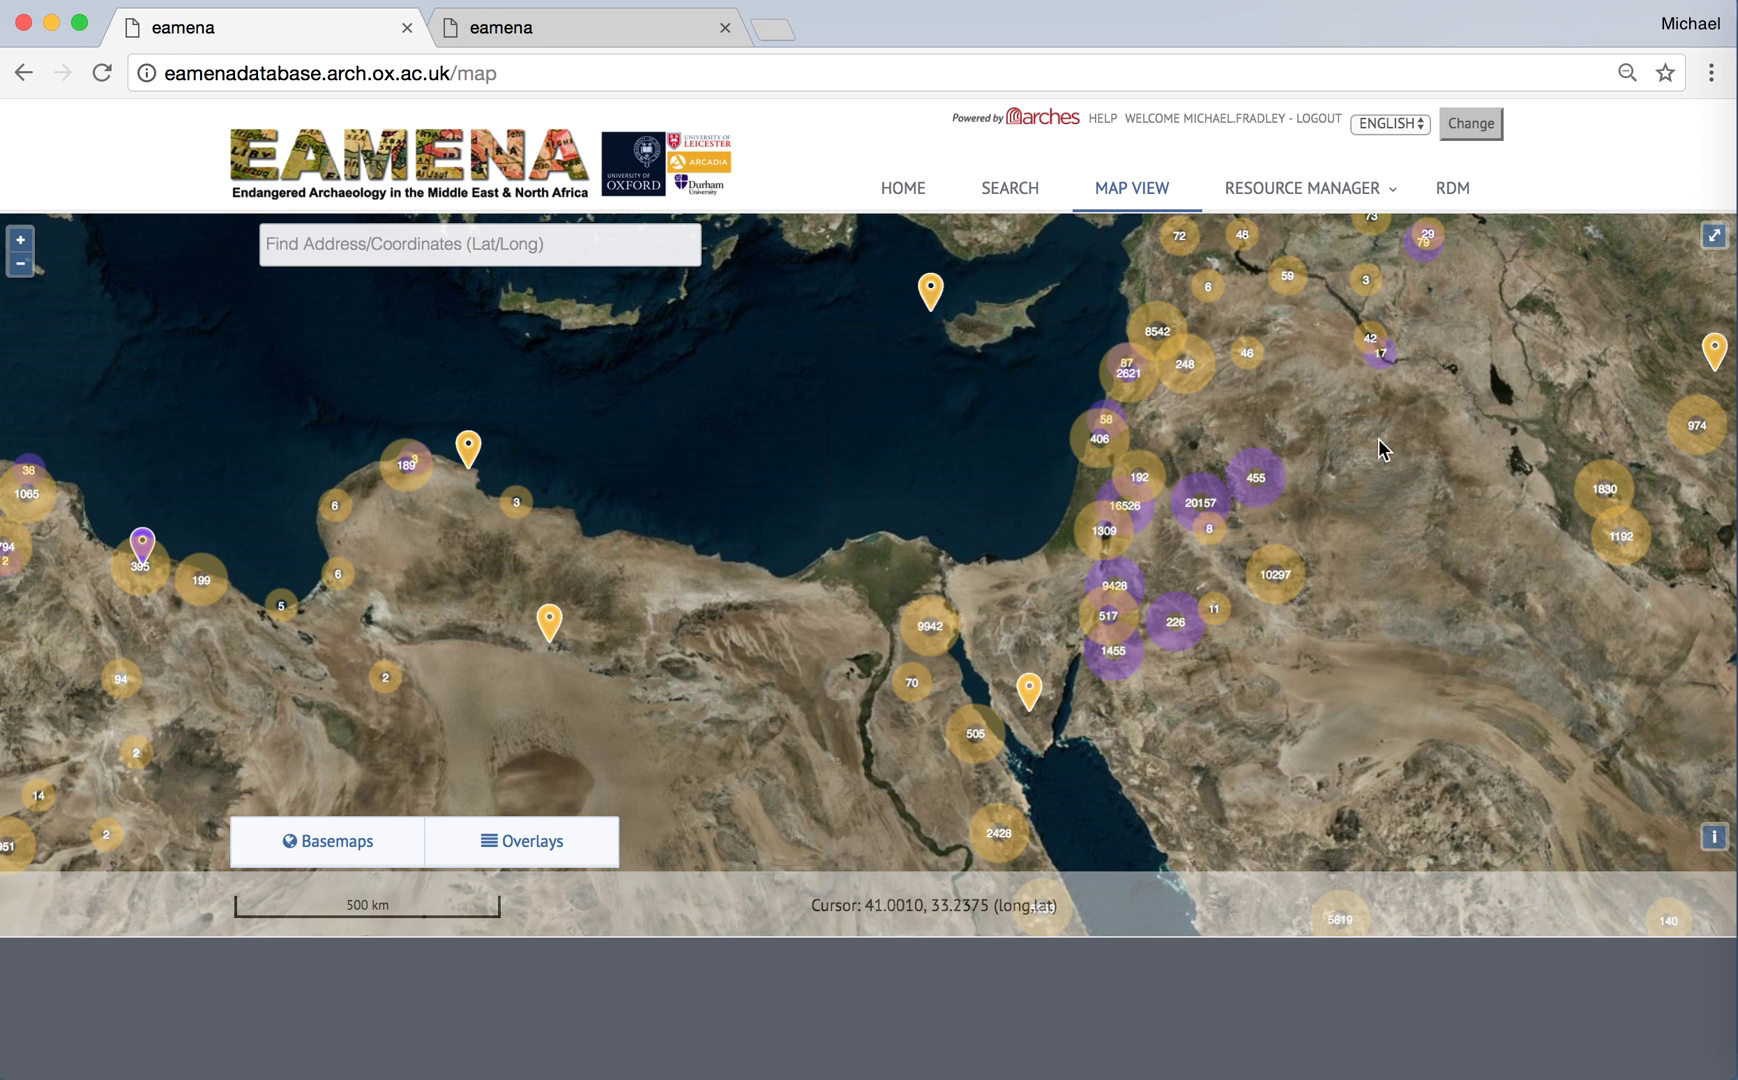
pyautogui.moveTo(1378, 450); pyautogui.dragTo(1228, 492)
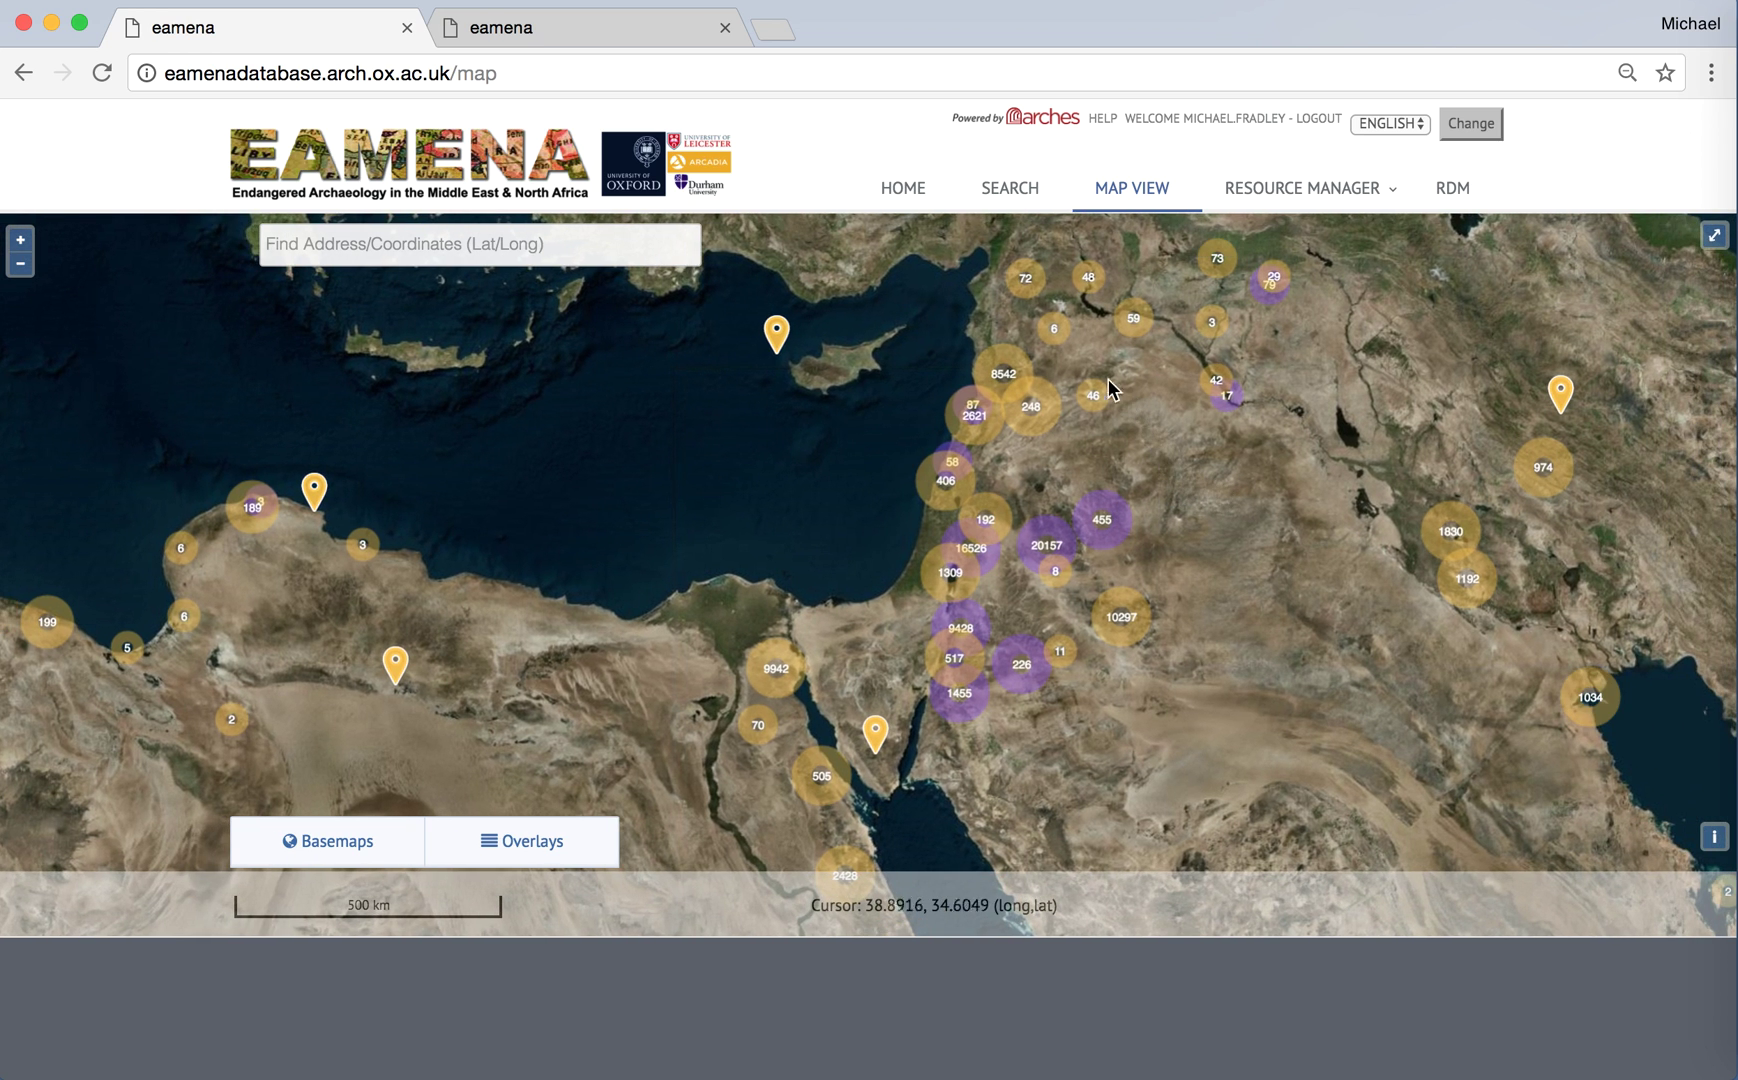
pyautogui.click(437, 243)
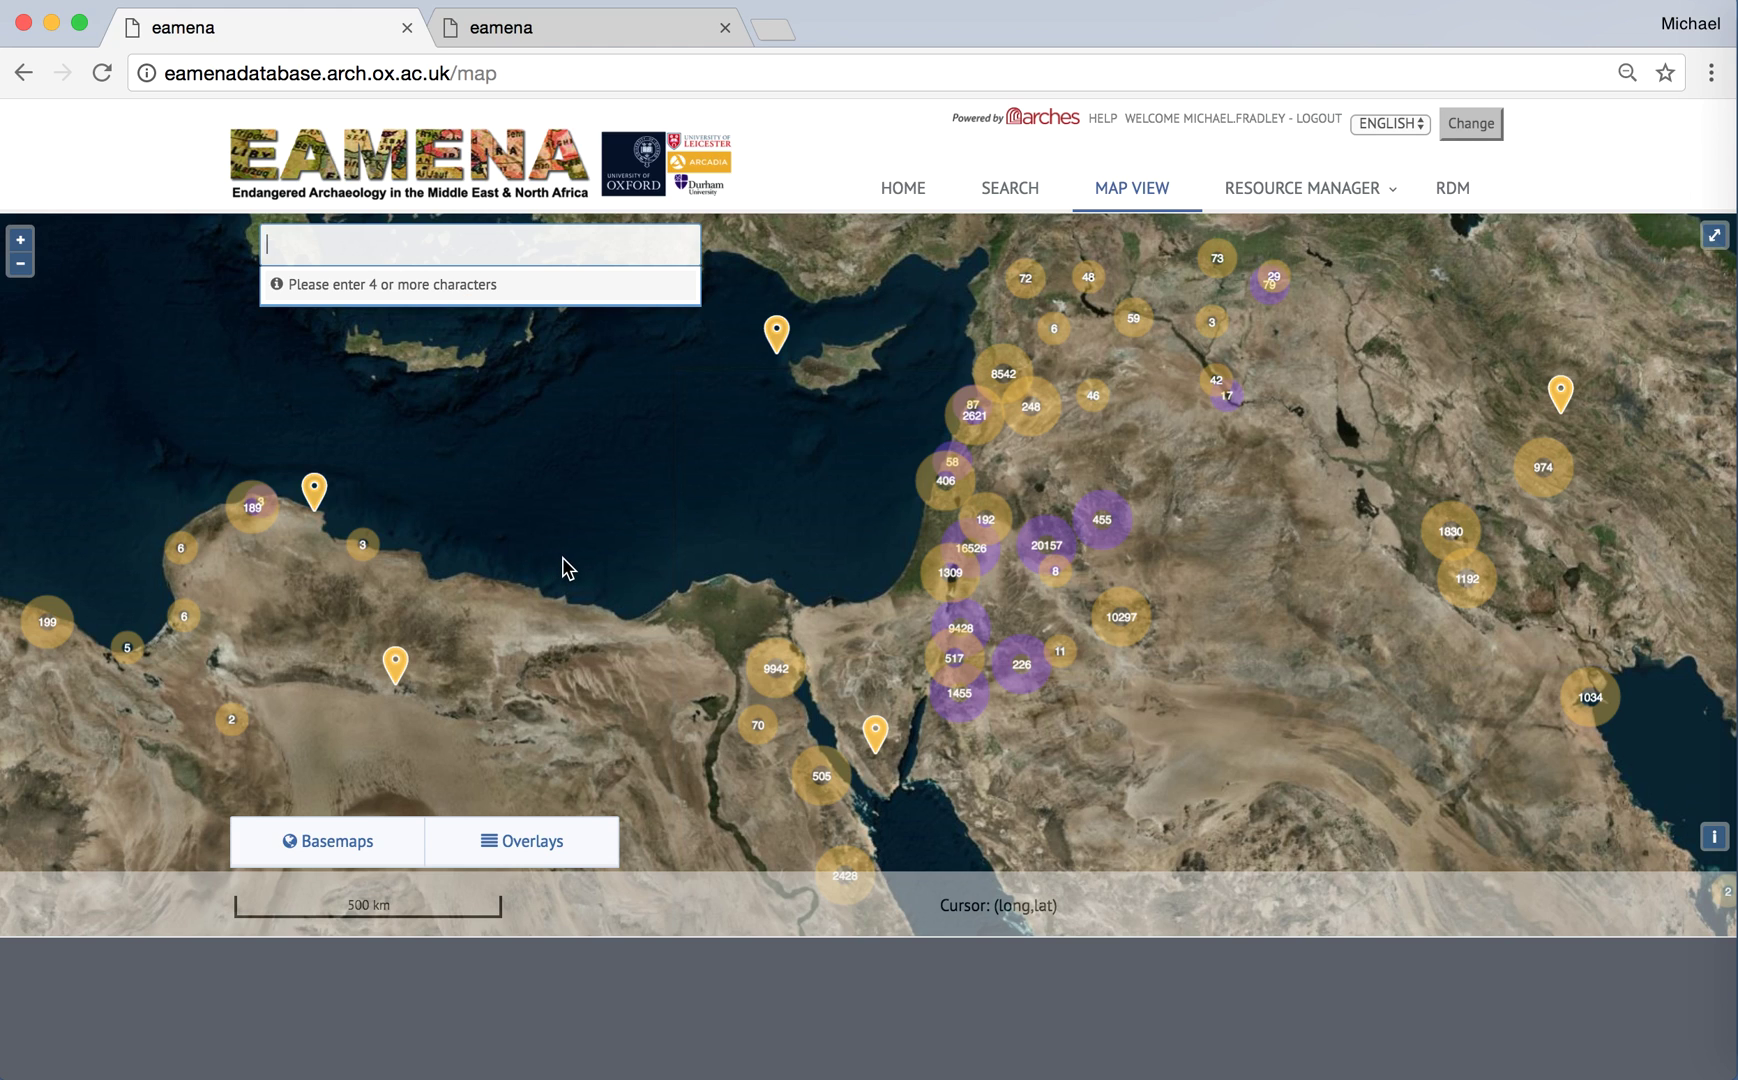
pyautogui.click(342, 848)
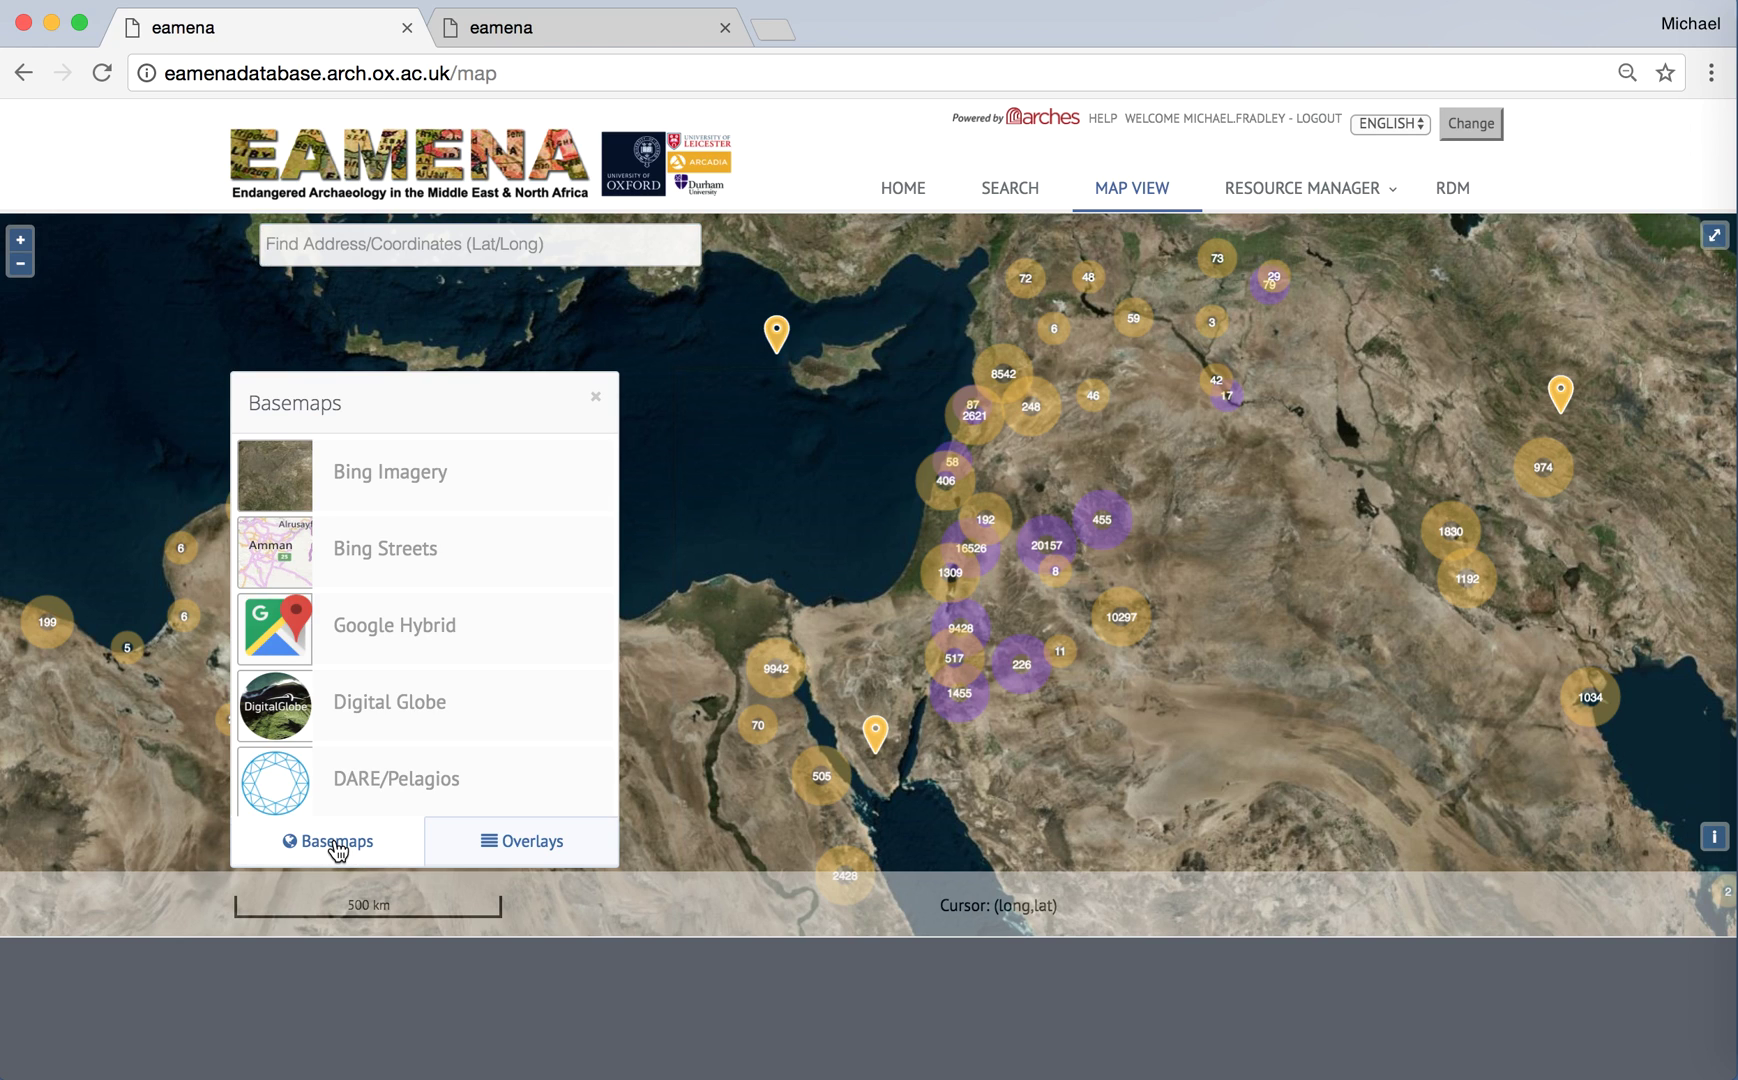
pyautogui.click(512, 850)
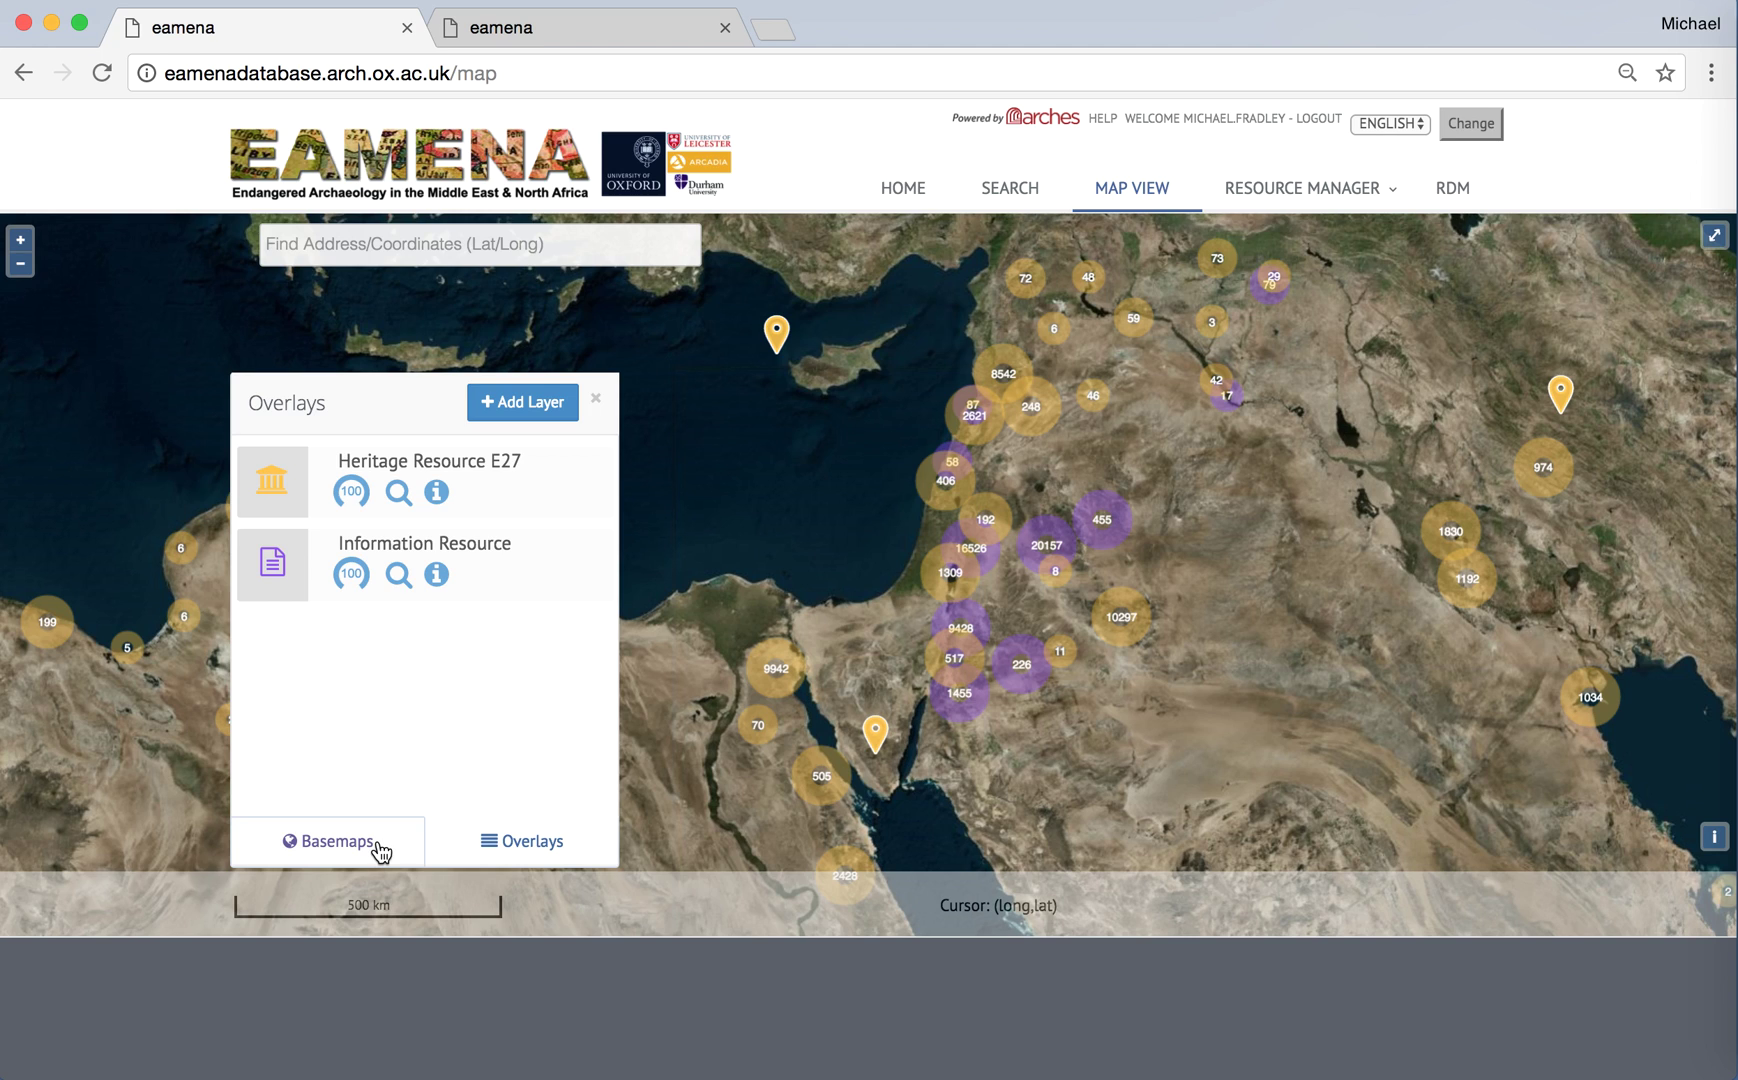
pyautogui.click(595, 400)
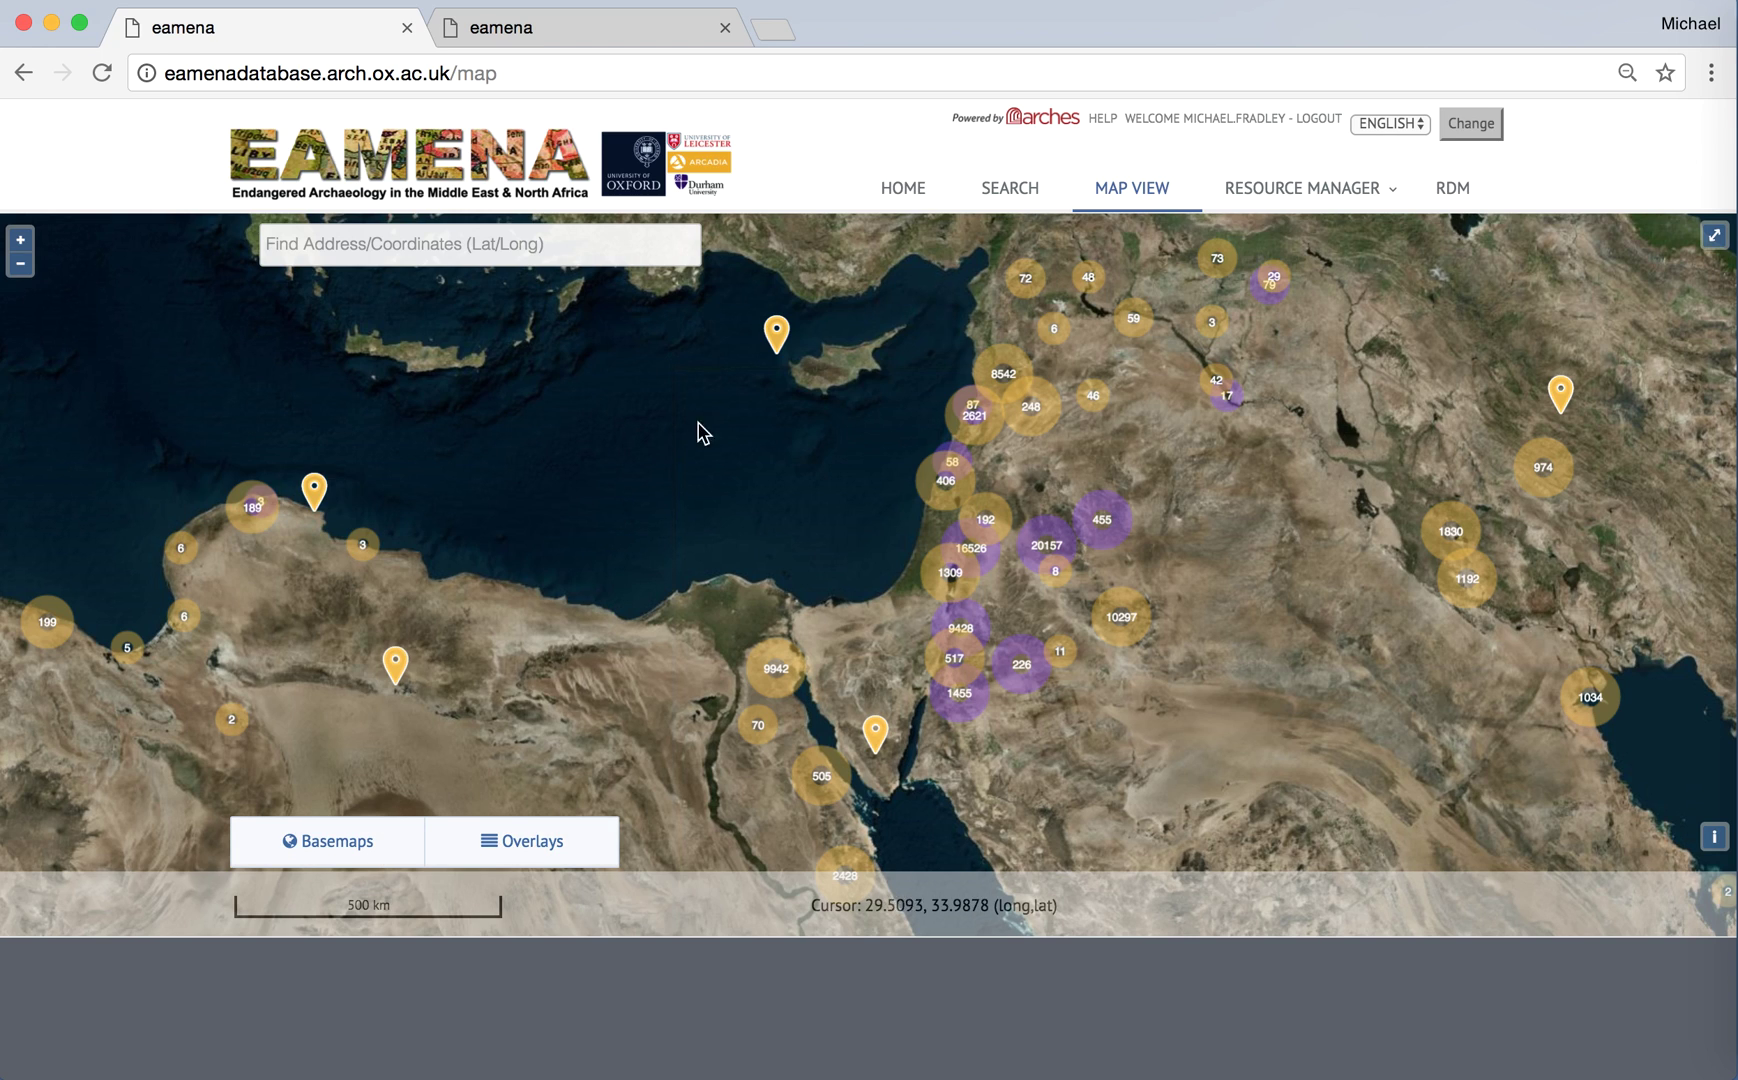
# Step: Go to the resource Search page
pyautogui.click(1022, 199)
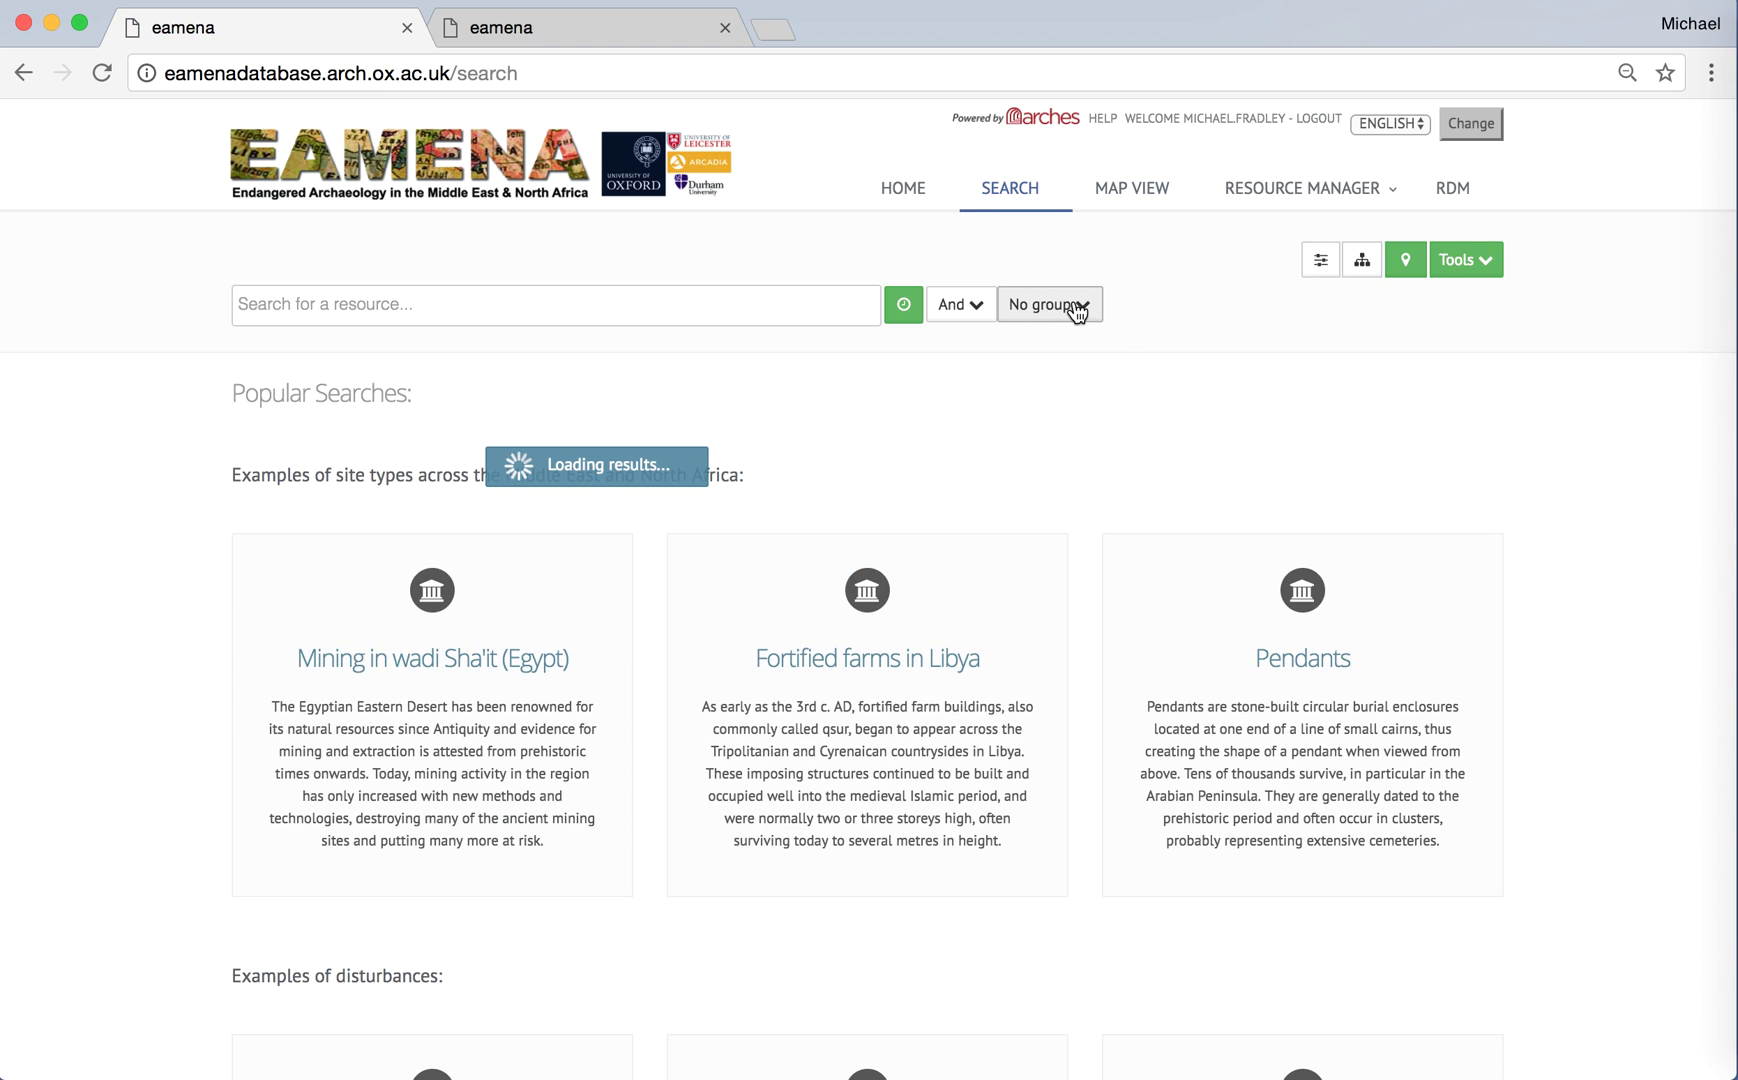
pyautogui.click(405, 312)
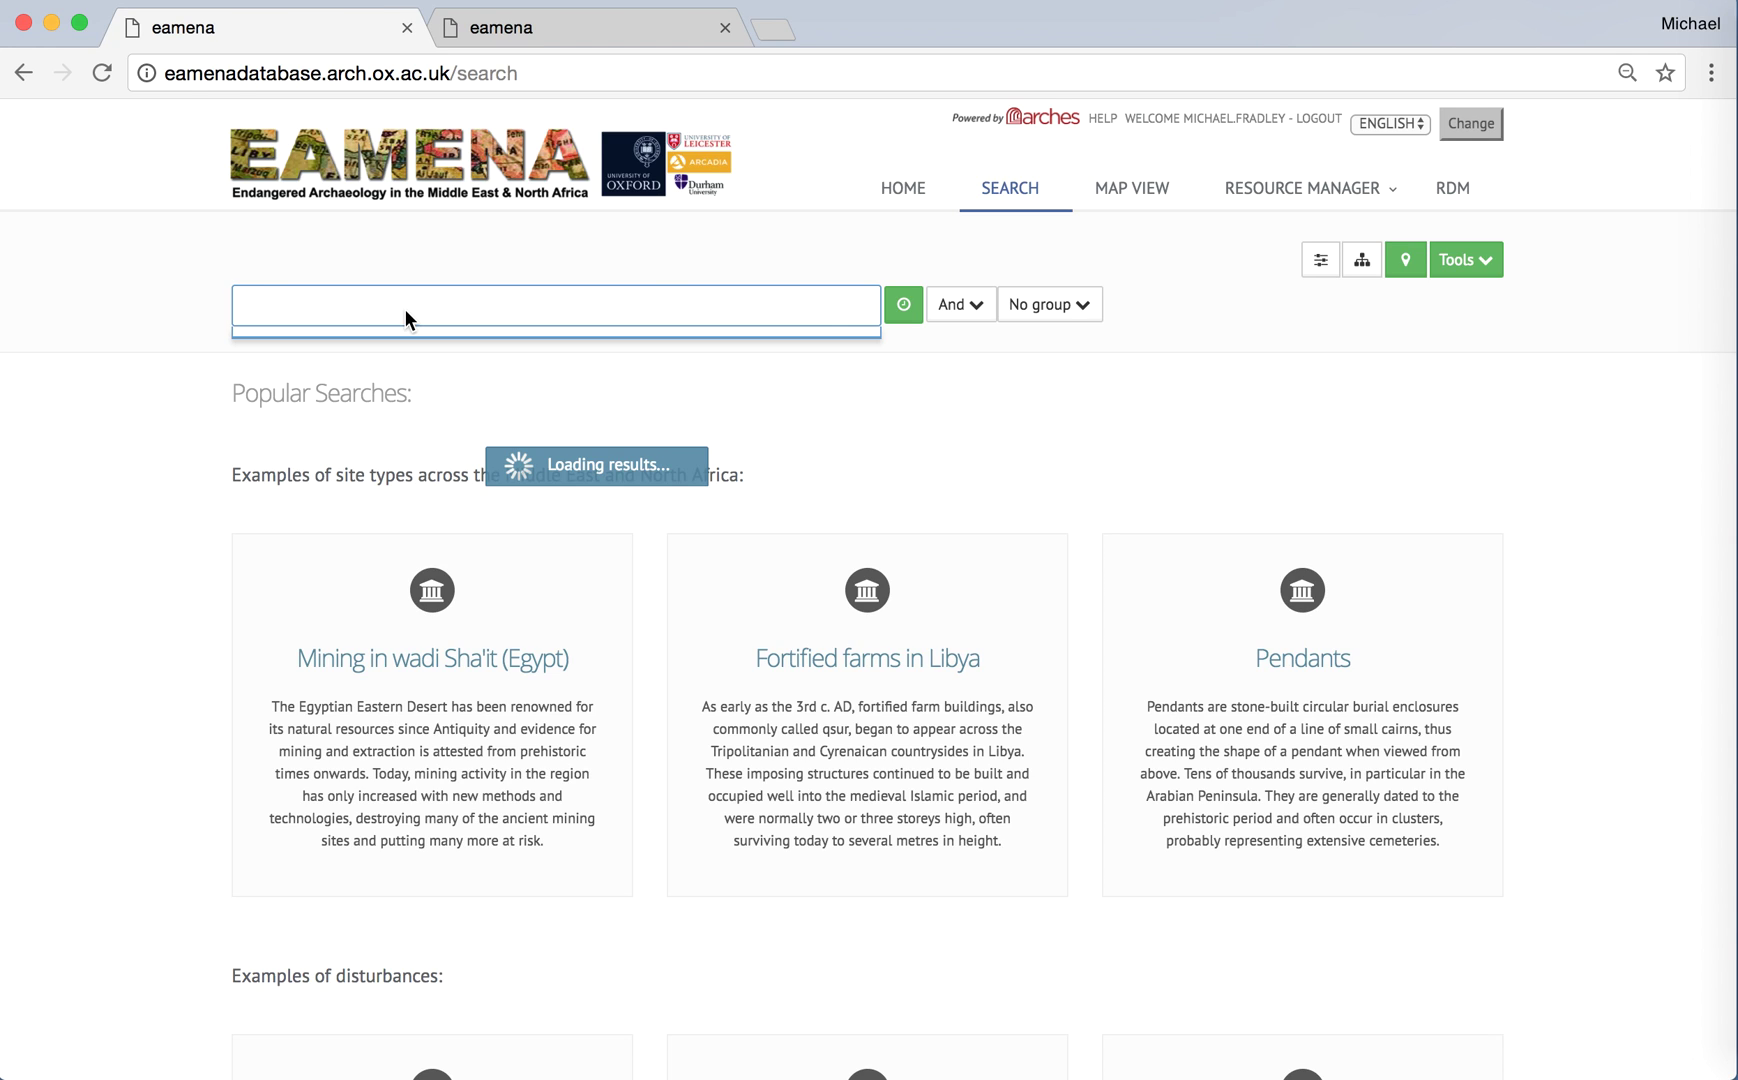
pyautogui.write('cyrene')
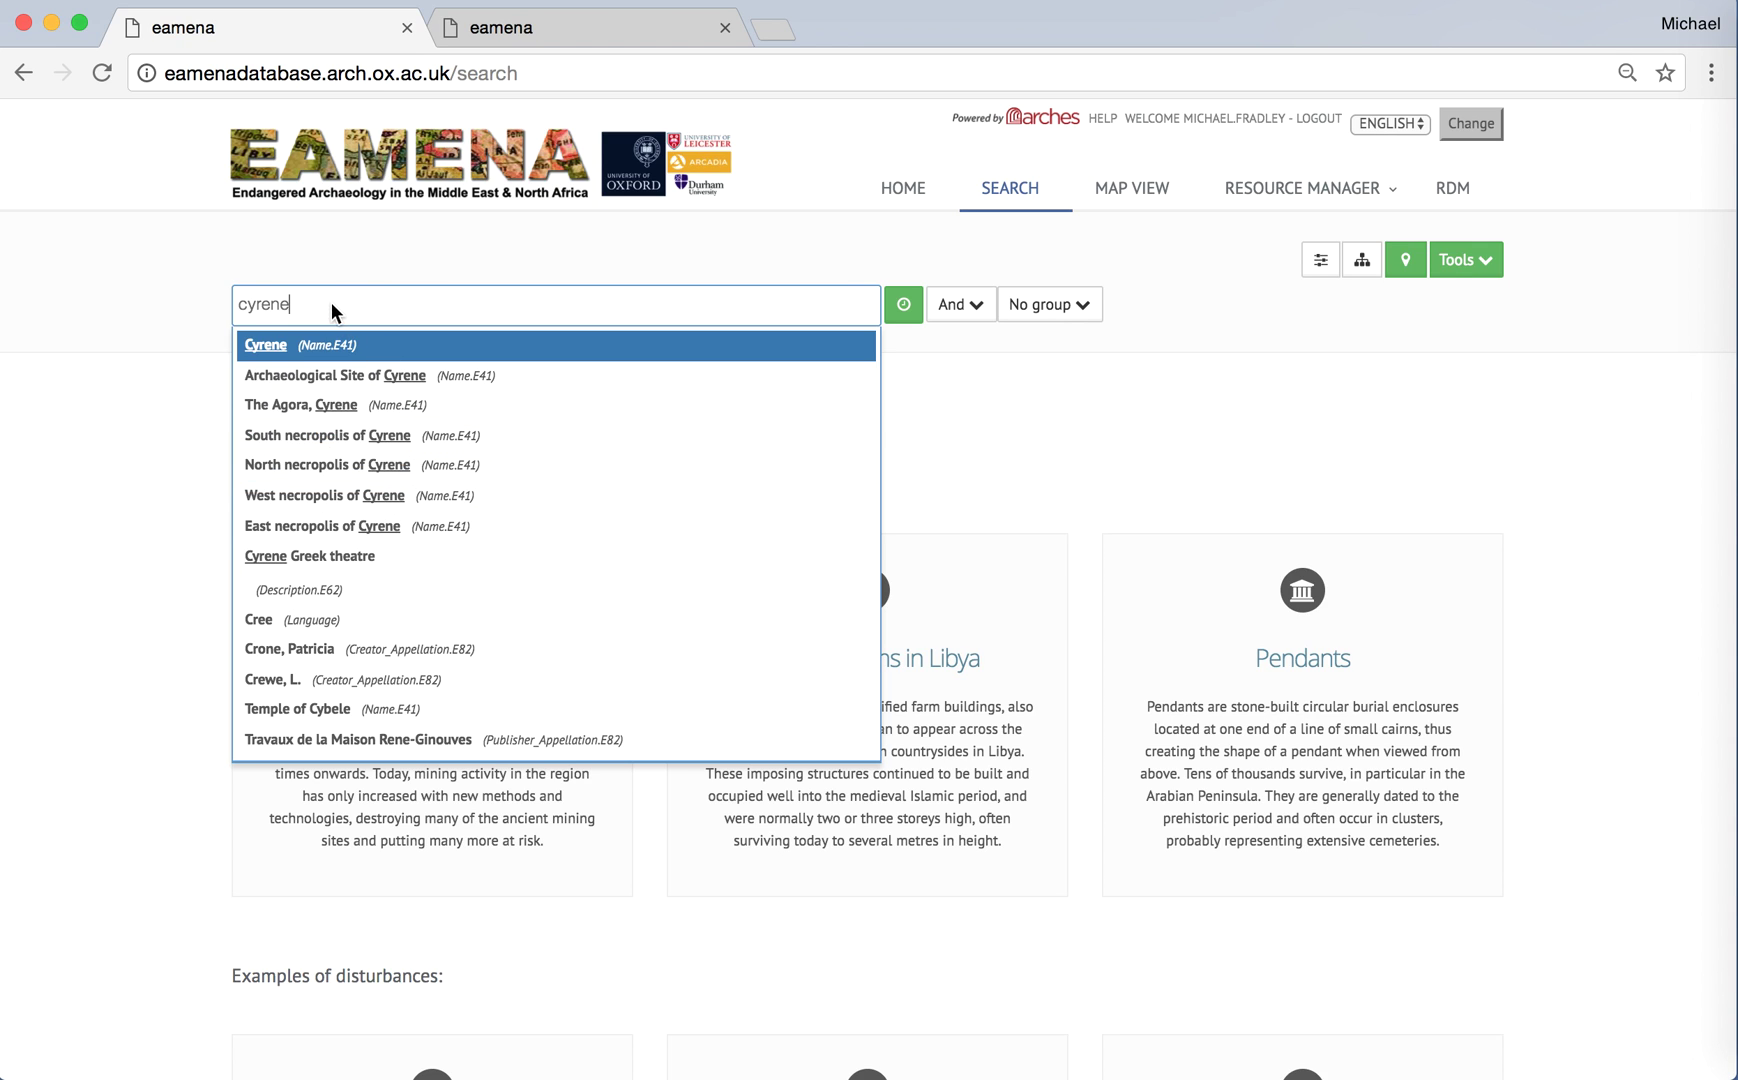
pyautogui.press('BackSpace')
pyautogui.press('BackSpace')
pyautogui.press('BackSpace')
pyautogui.press('BackSpace')
pyautogui.press('BackSpace')
pyautogui.press('BackSpace')
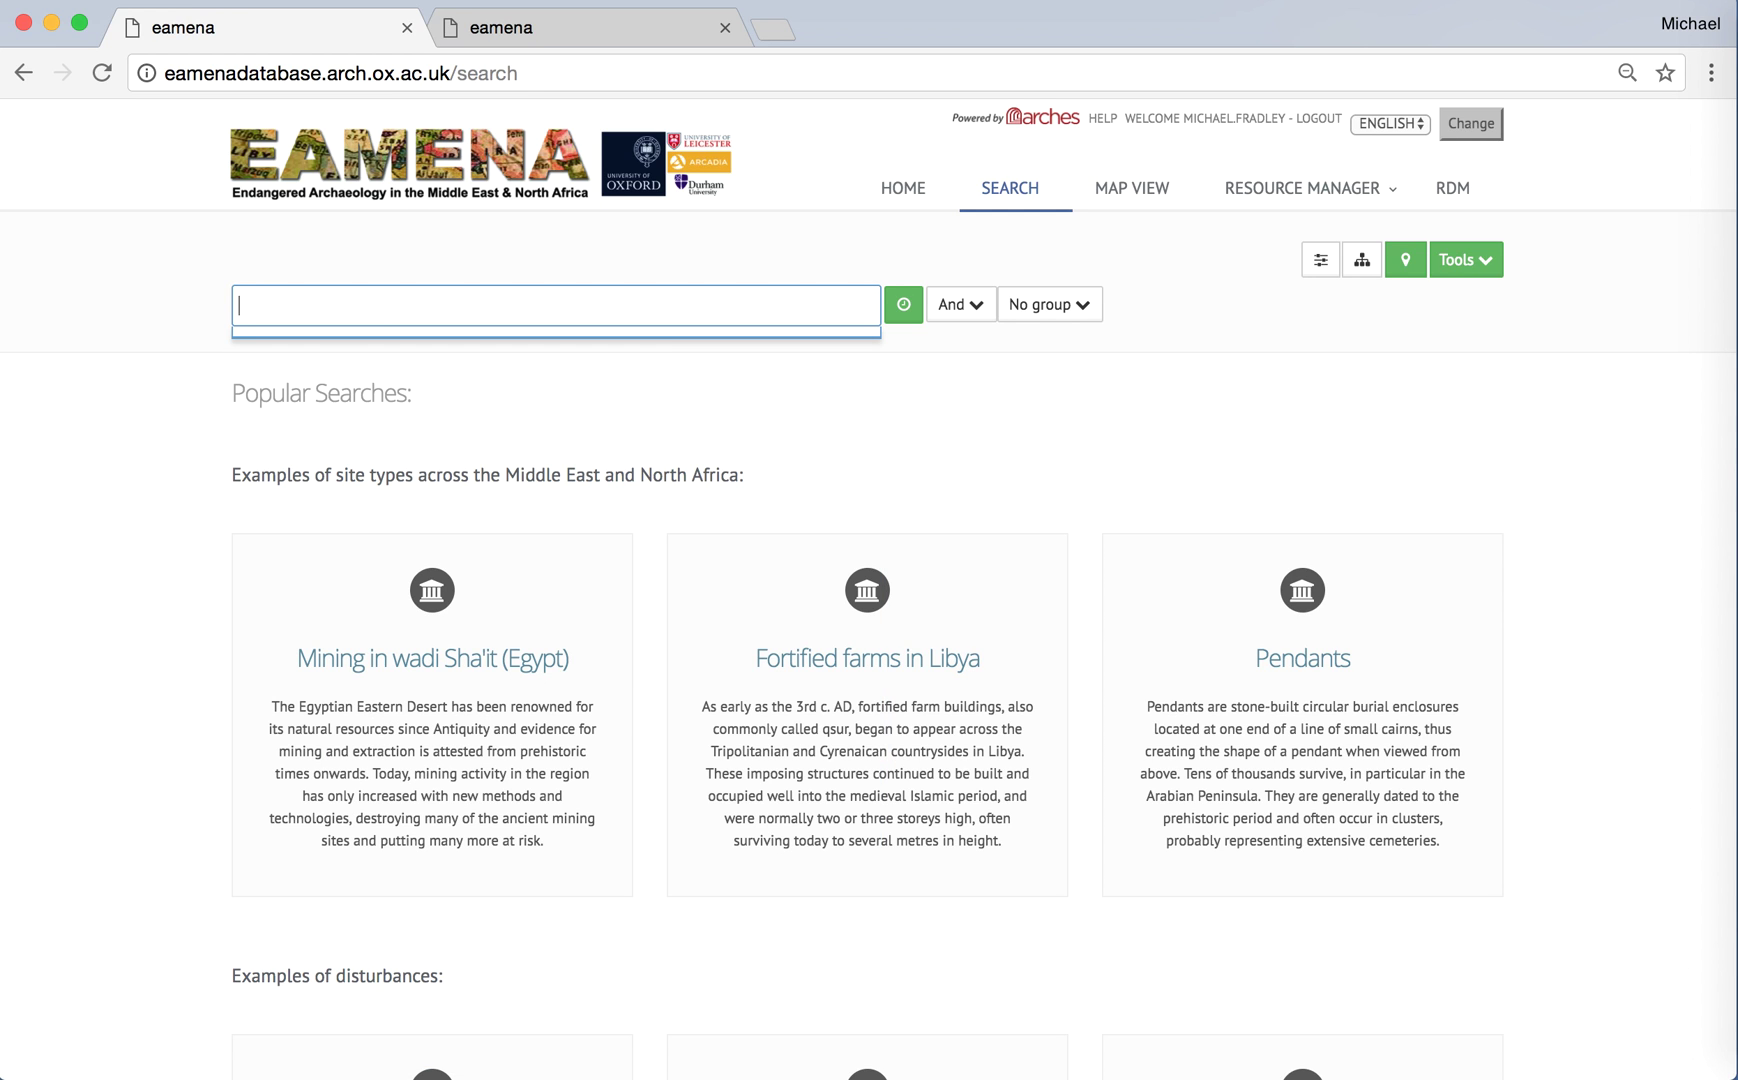
pyautogui.write('Tunisia')
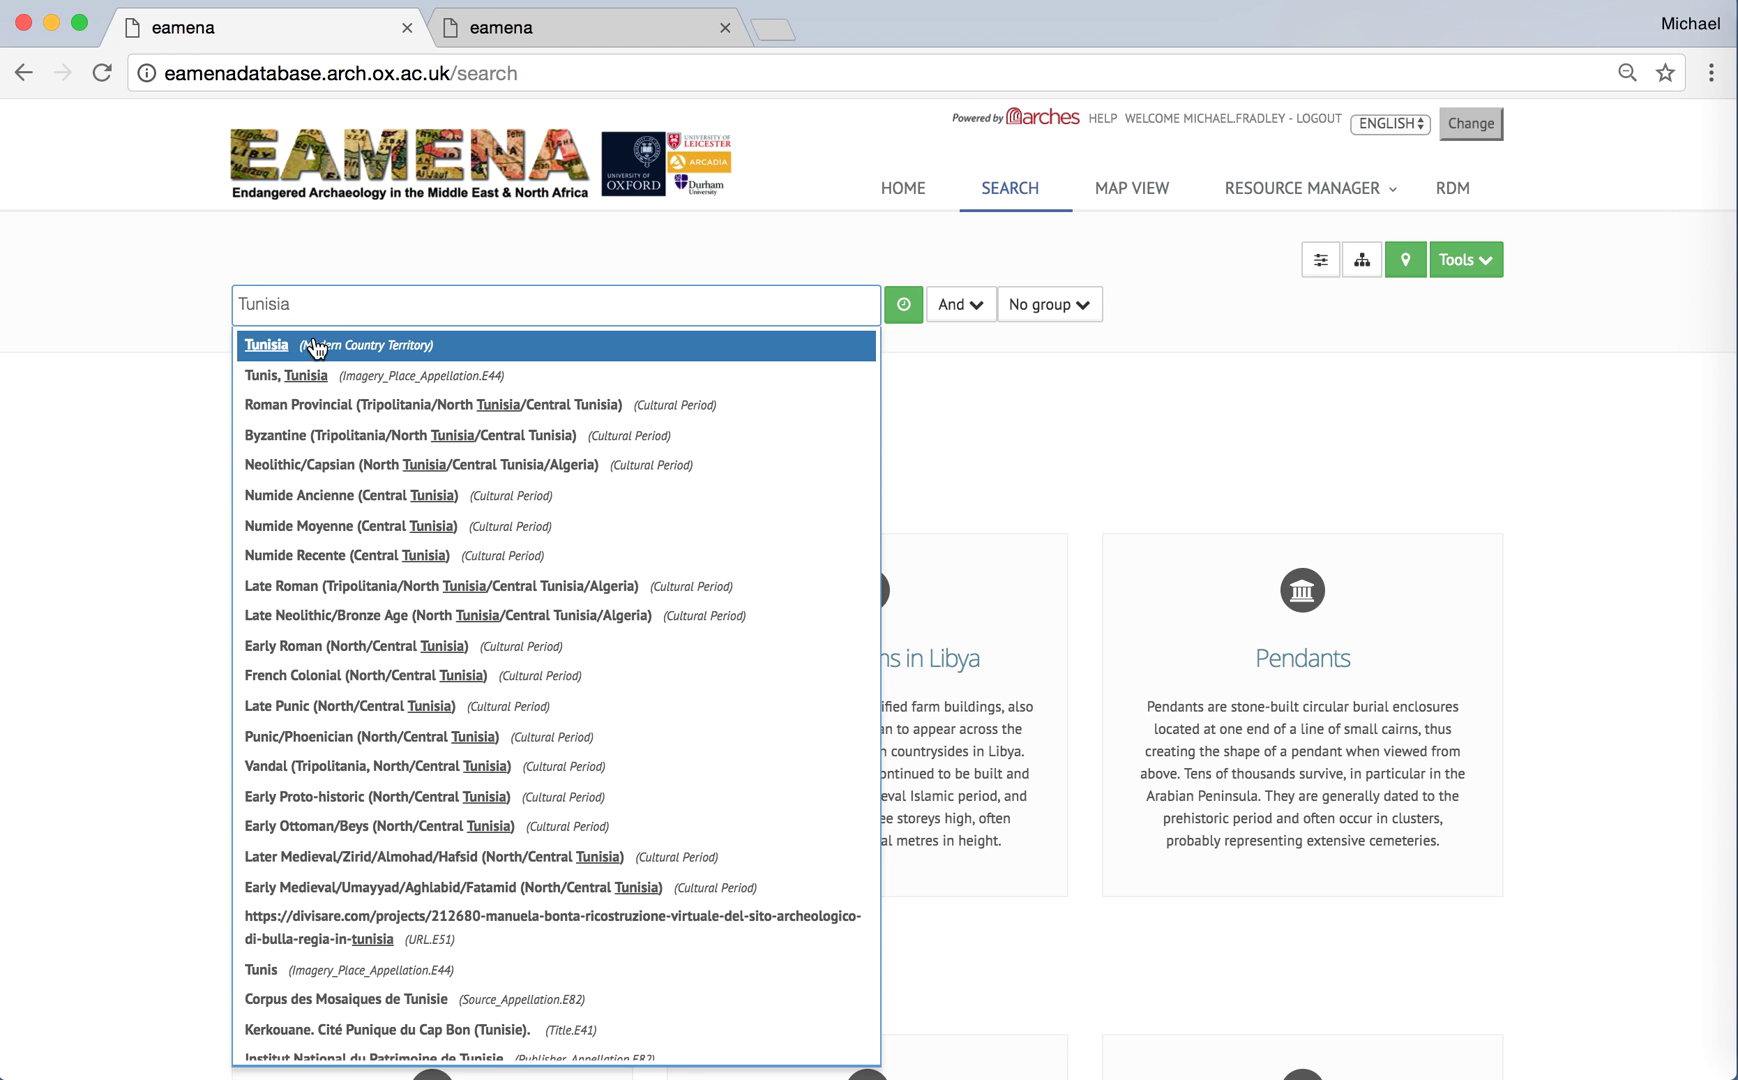
# Step: Apply the 'Tunisia (Modern Country Territory)' filter, then remove it
pyautogui.click(438, 350)
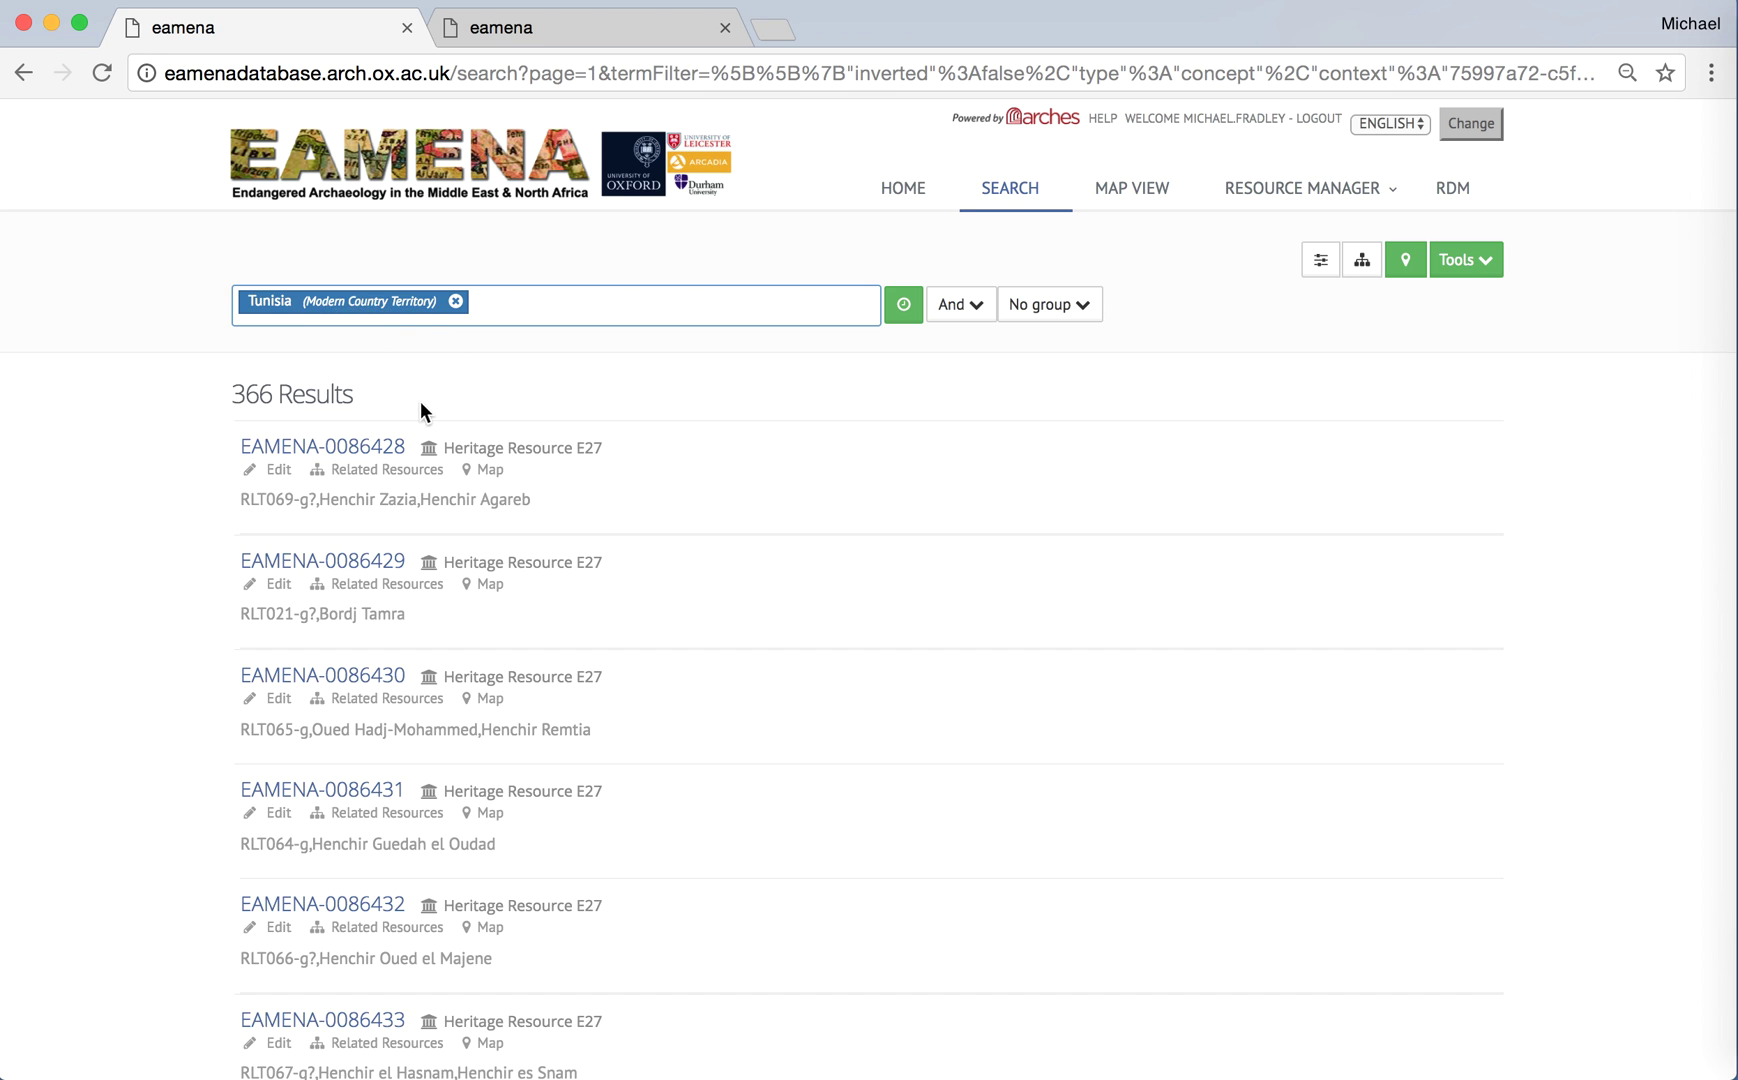
pyautogui.click(456, 302)
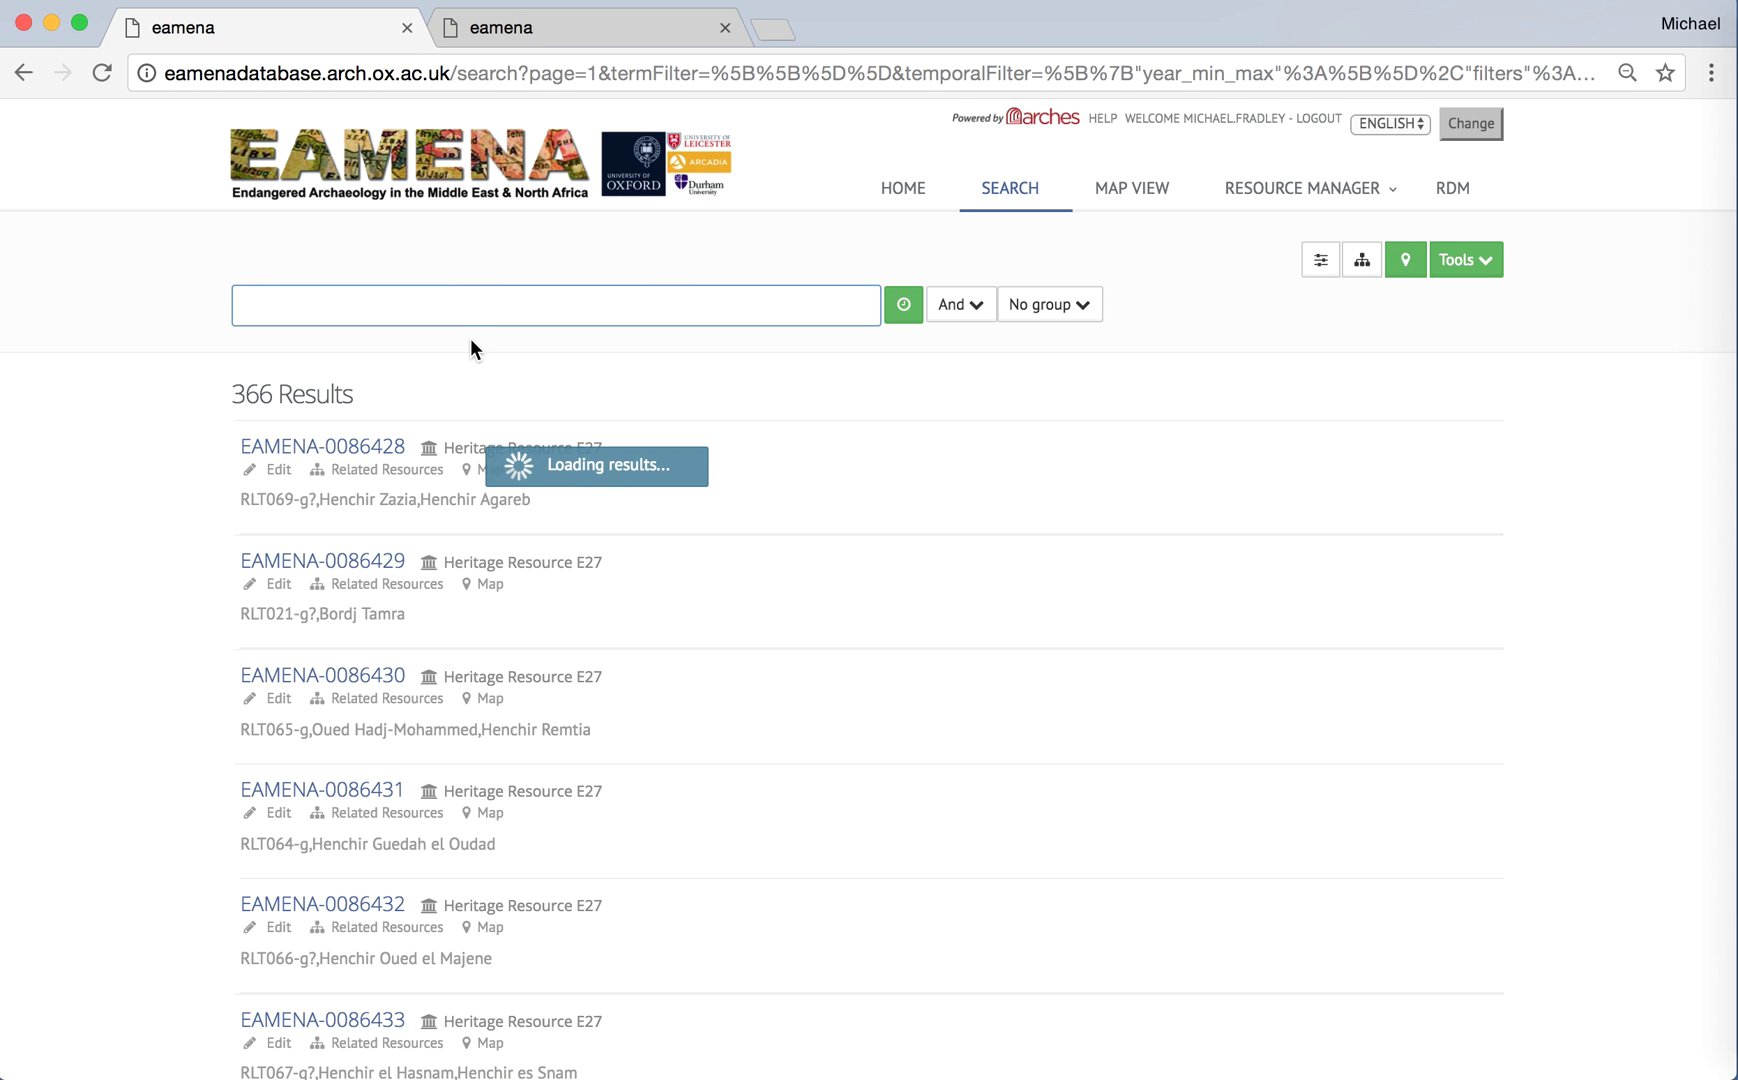
# Step: Filter the search by 'Yemen (Modern Country Territory)'
pyautogui.write('ye')
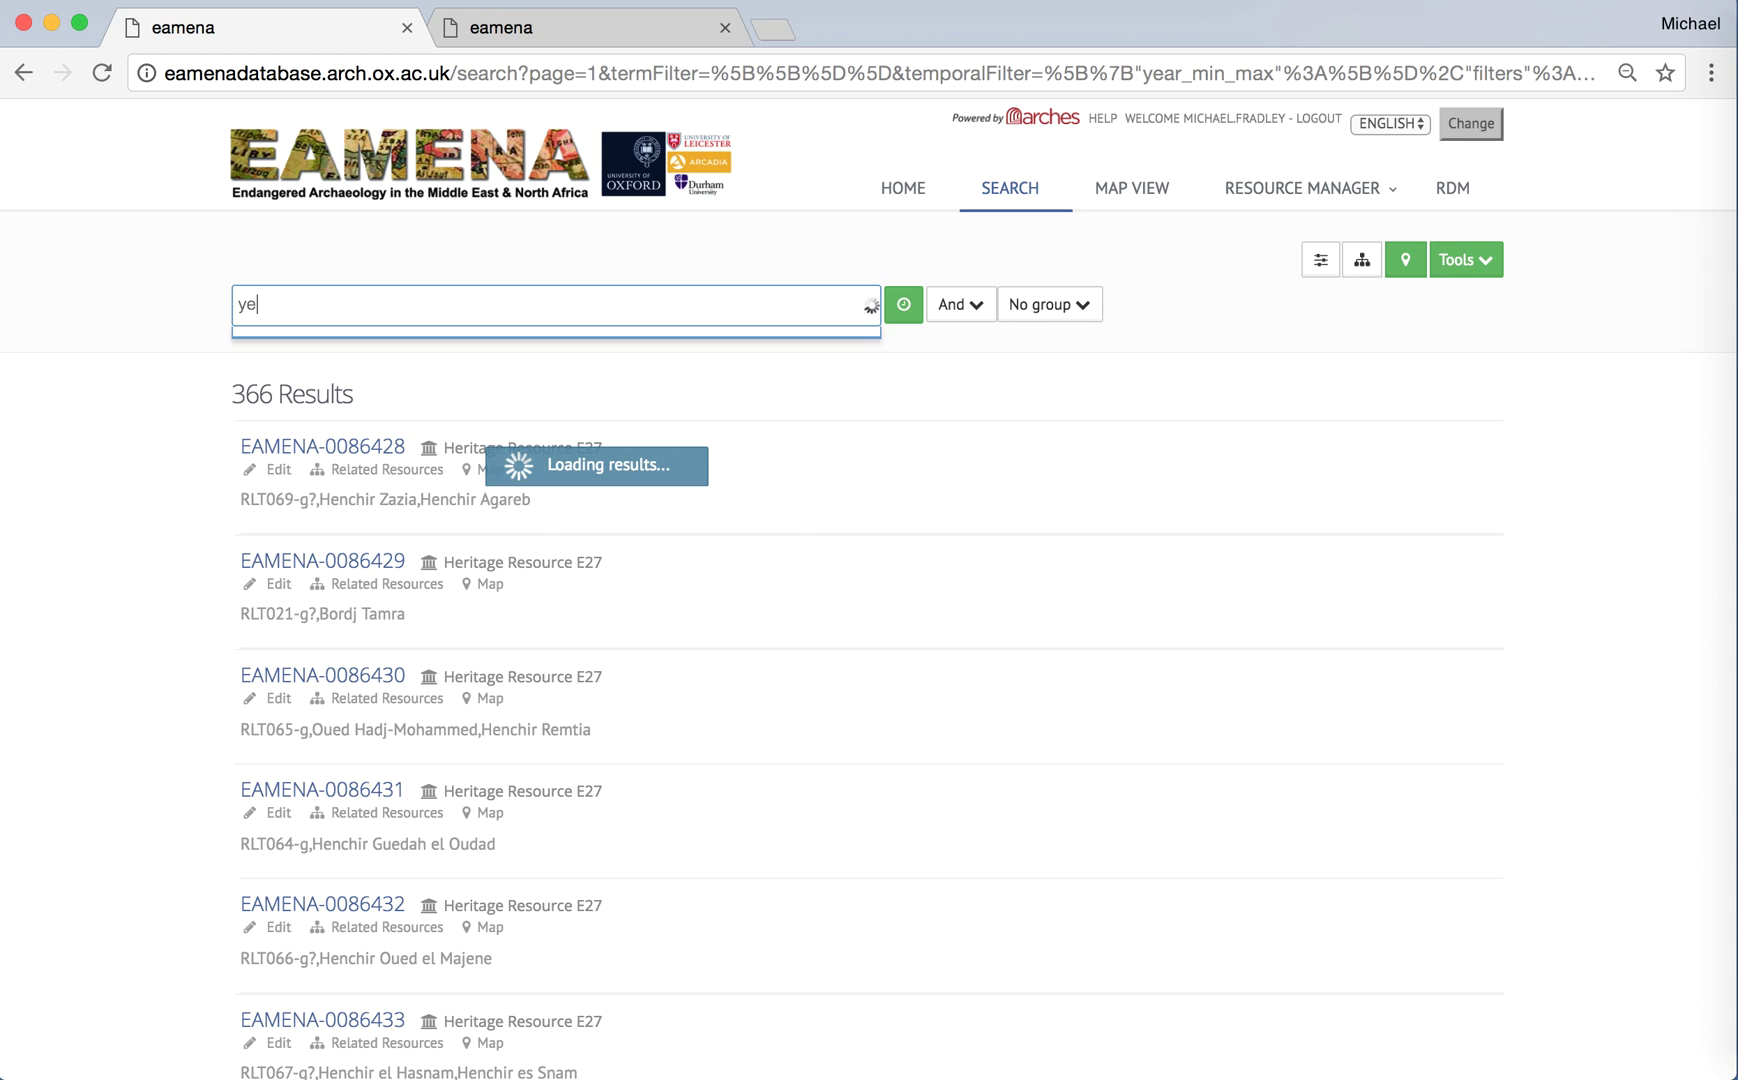
pyautogui.write('men')
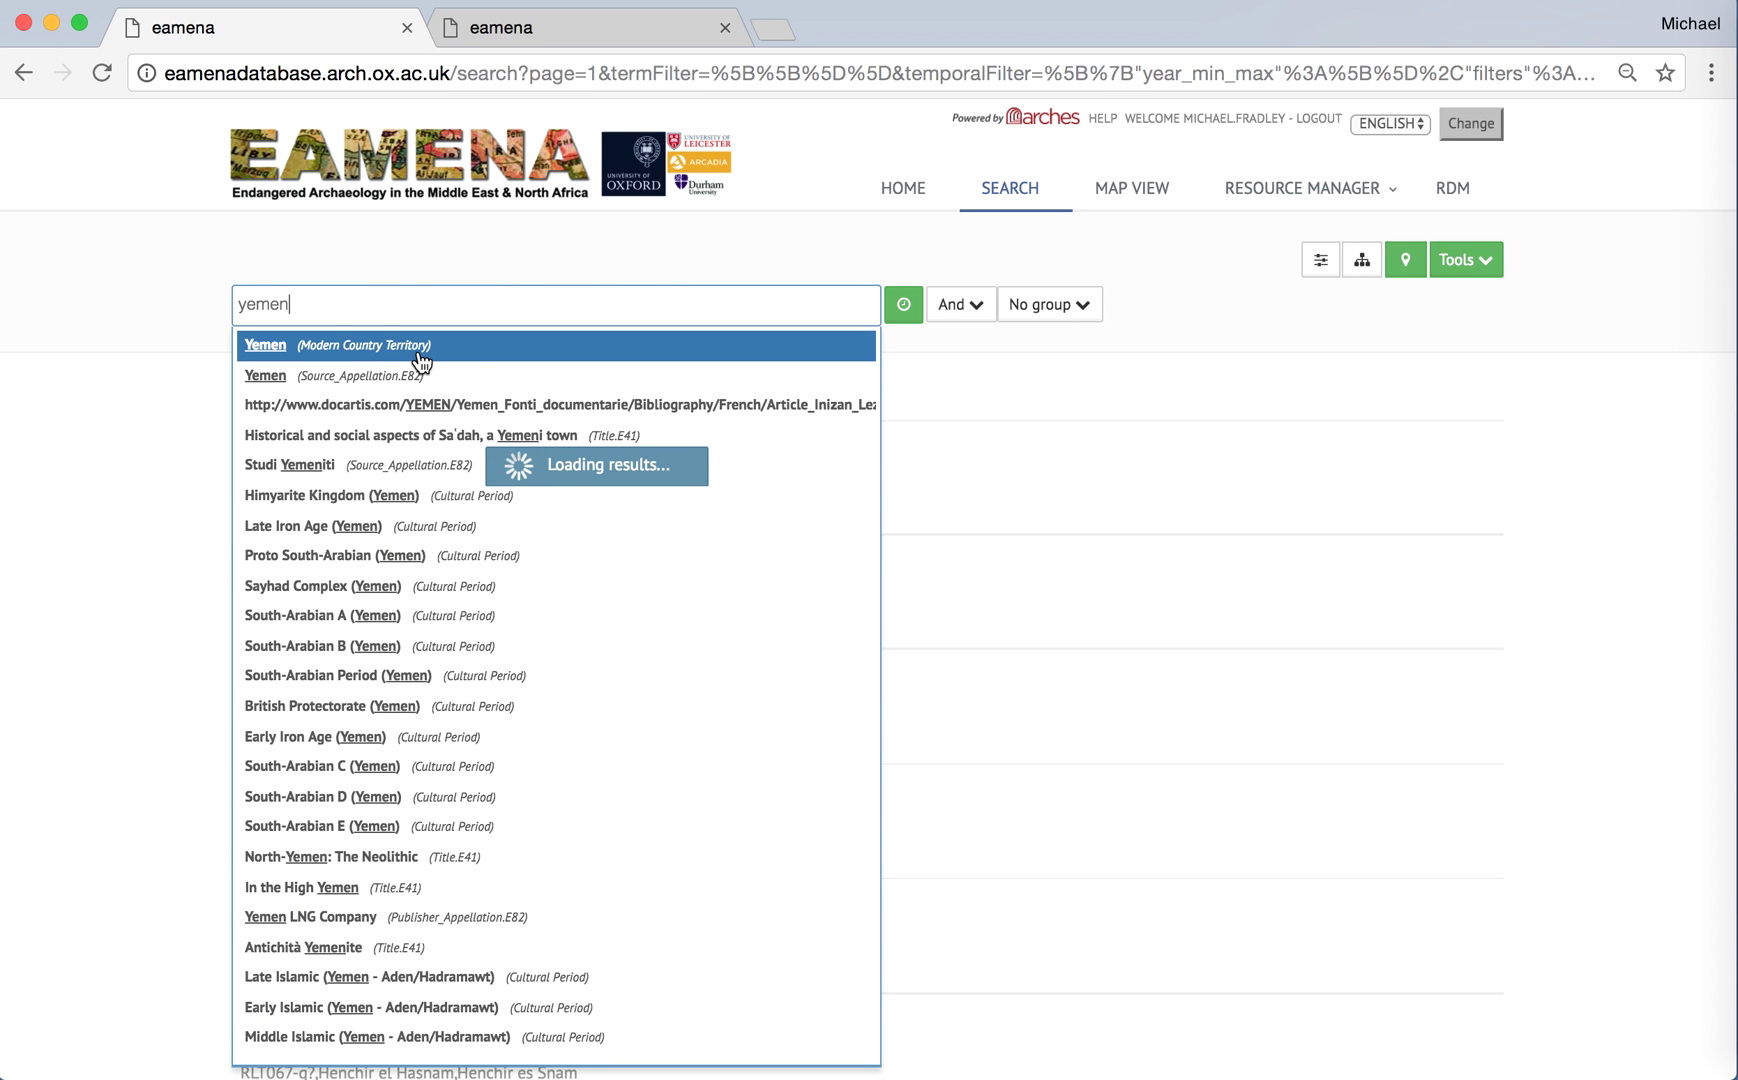
pyautogui.click(418, 345)
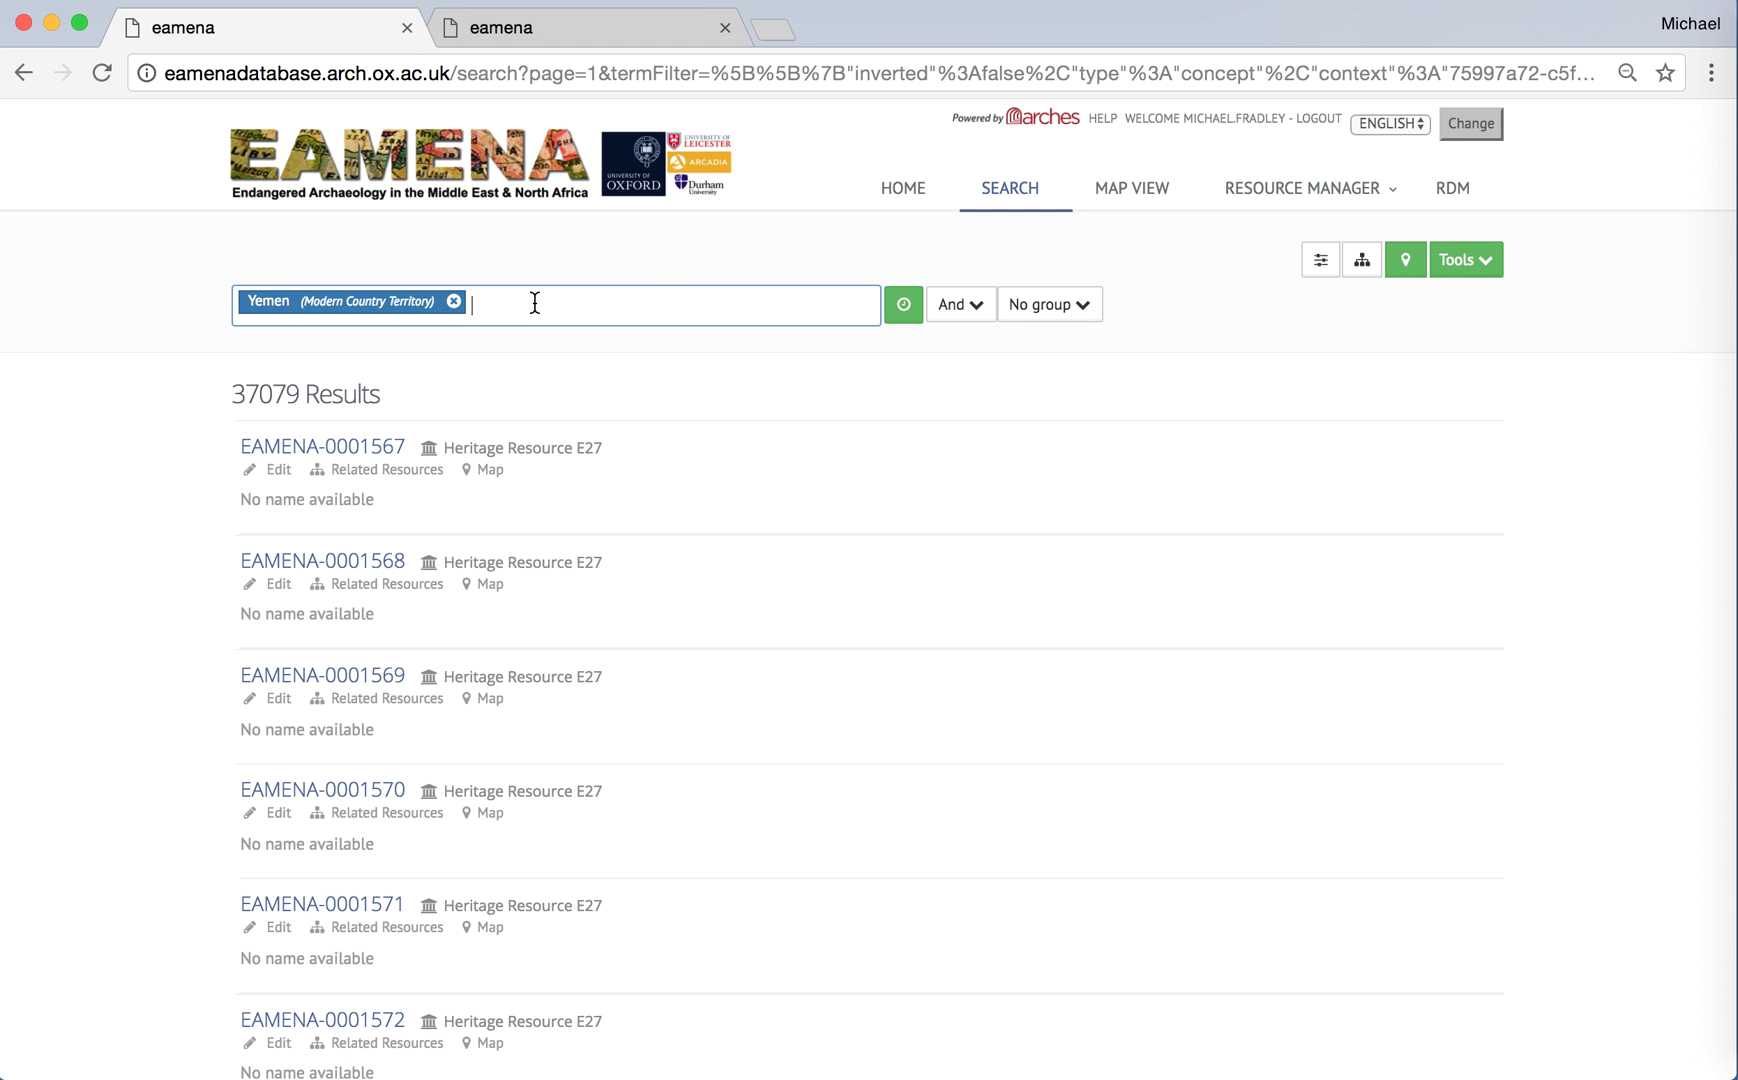
# Step: Add the 'Destroyed (Condition)' filter alongside the Yemen country filter
pyautogui.write('des')
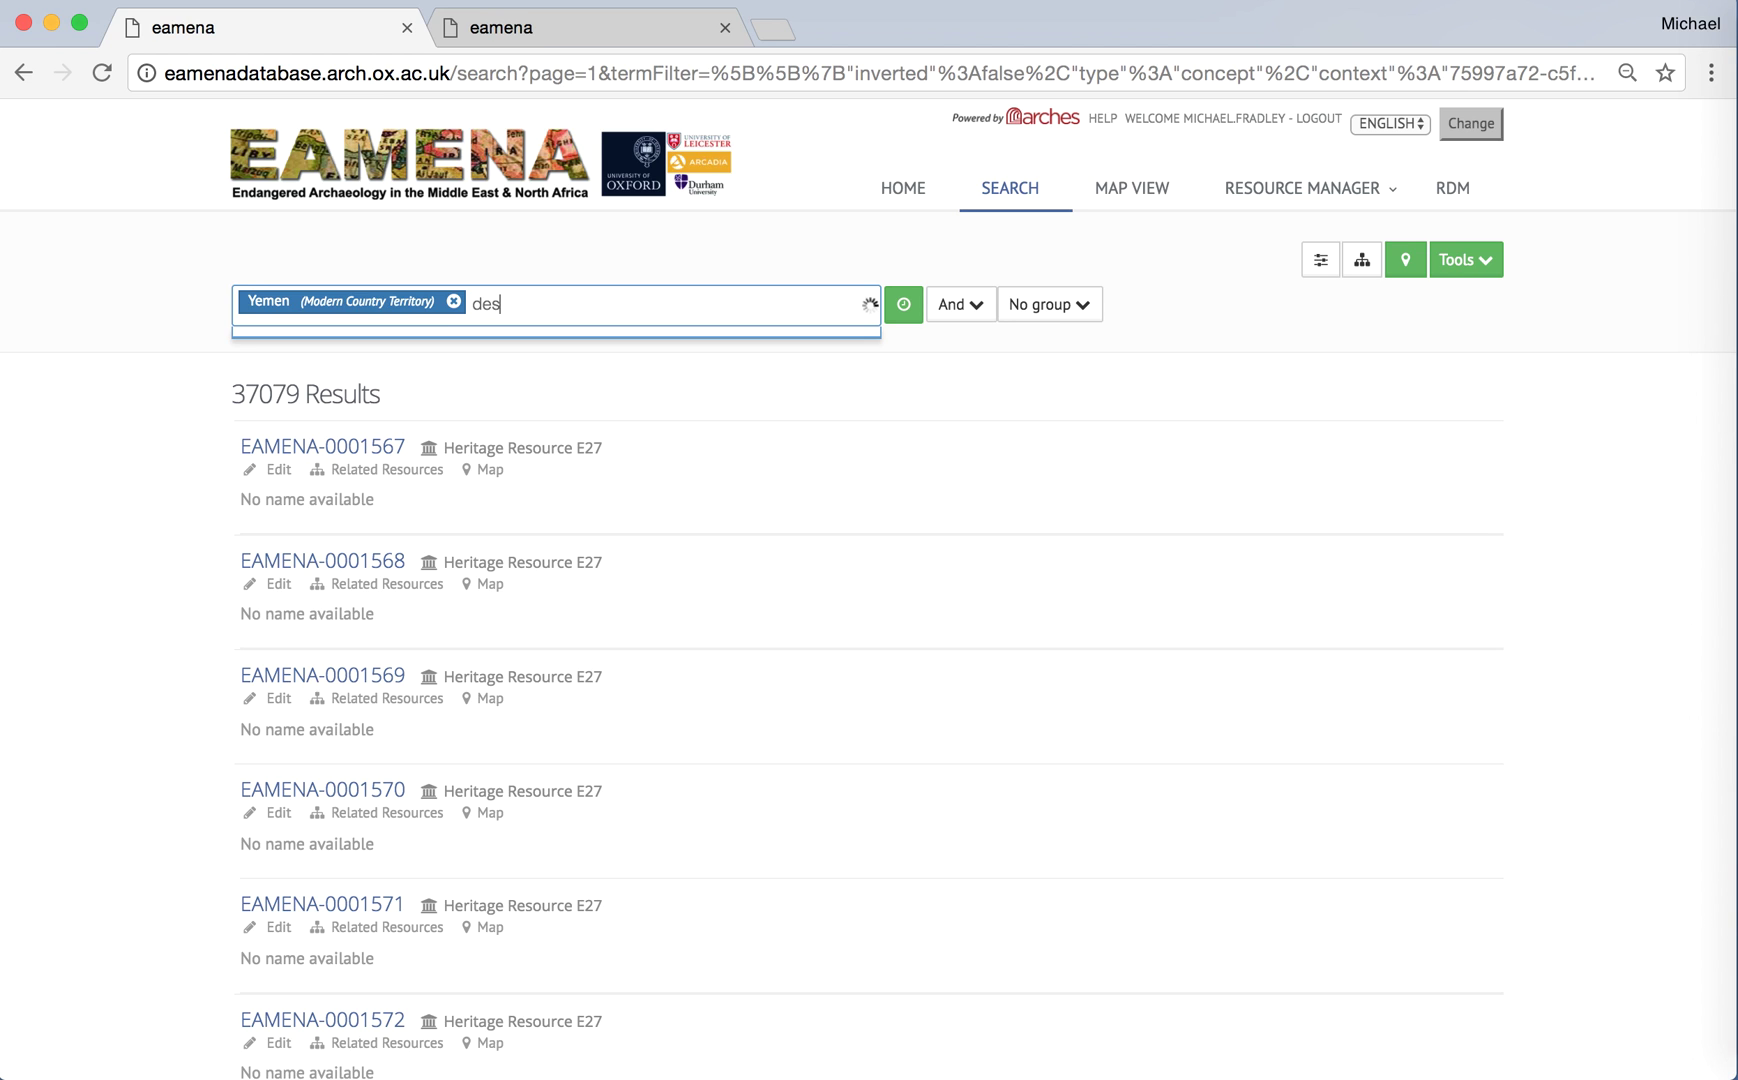
pyautogui.write('troyed')
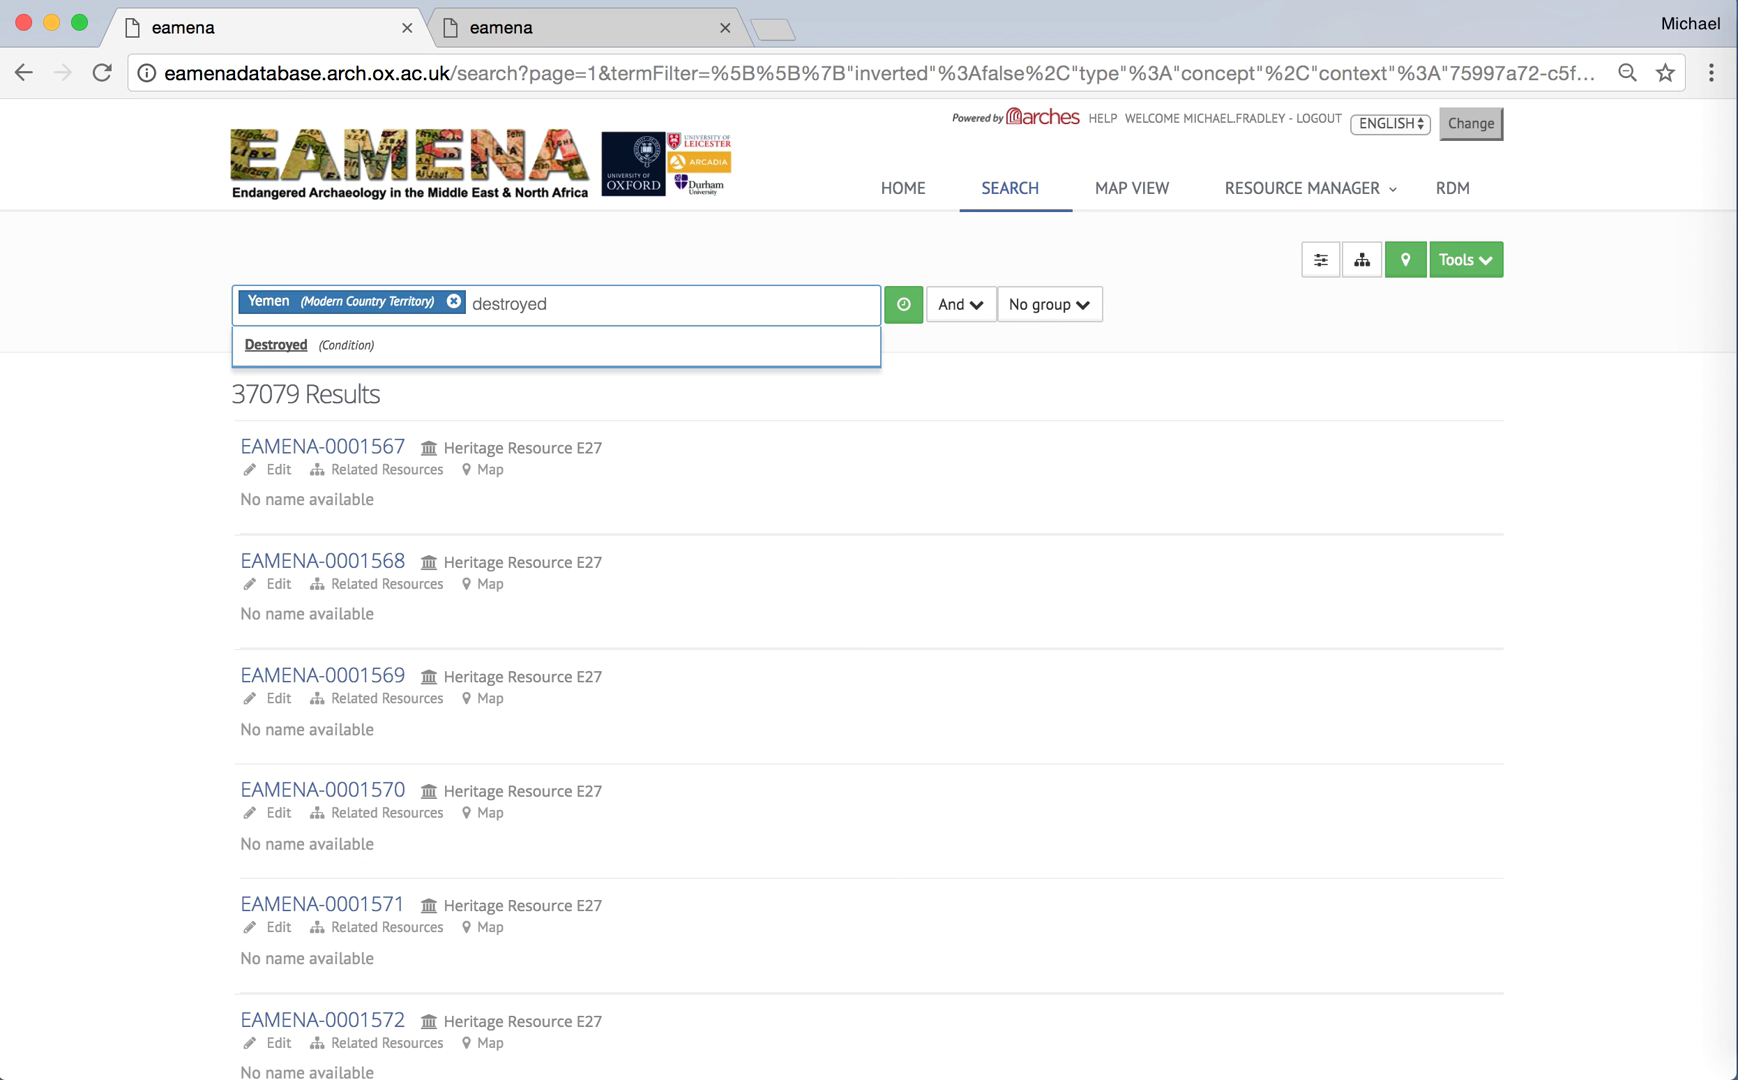
pyautogui.click(300, 344)
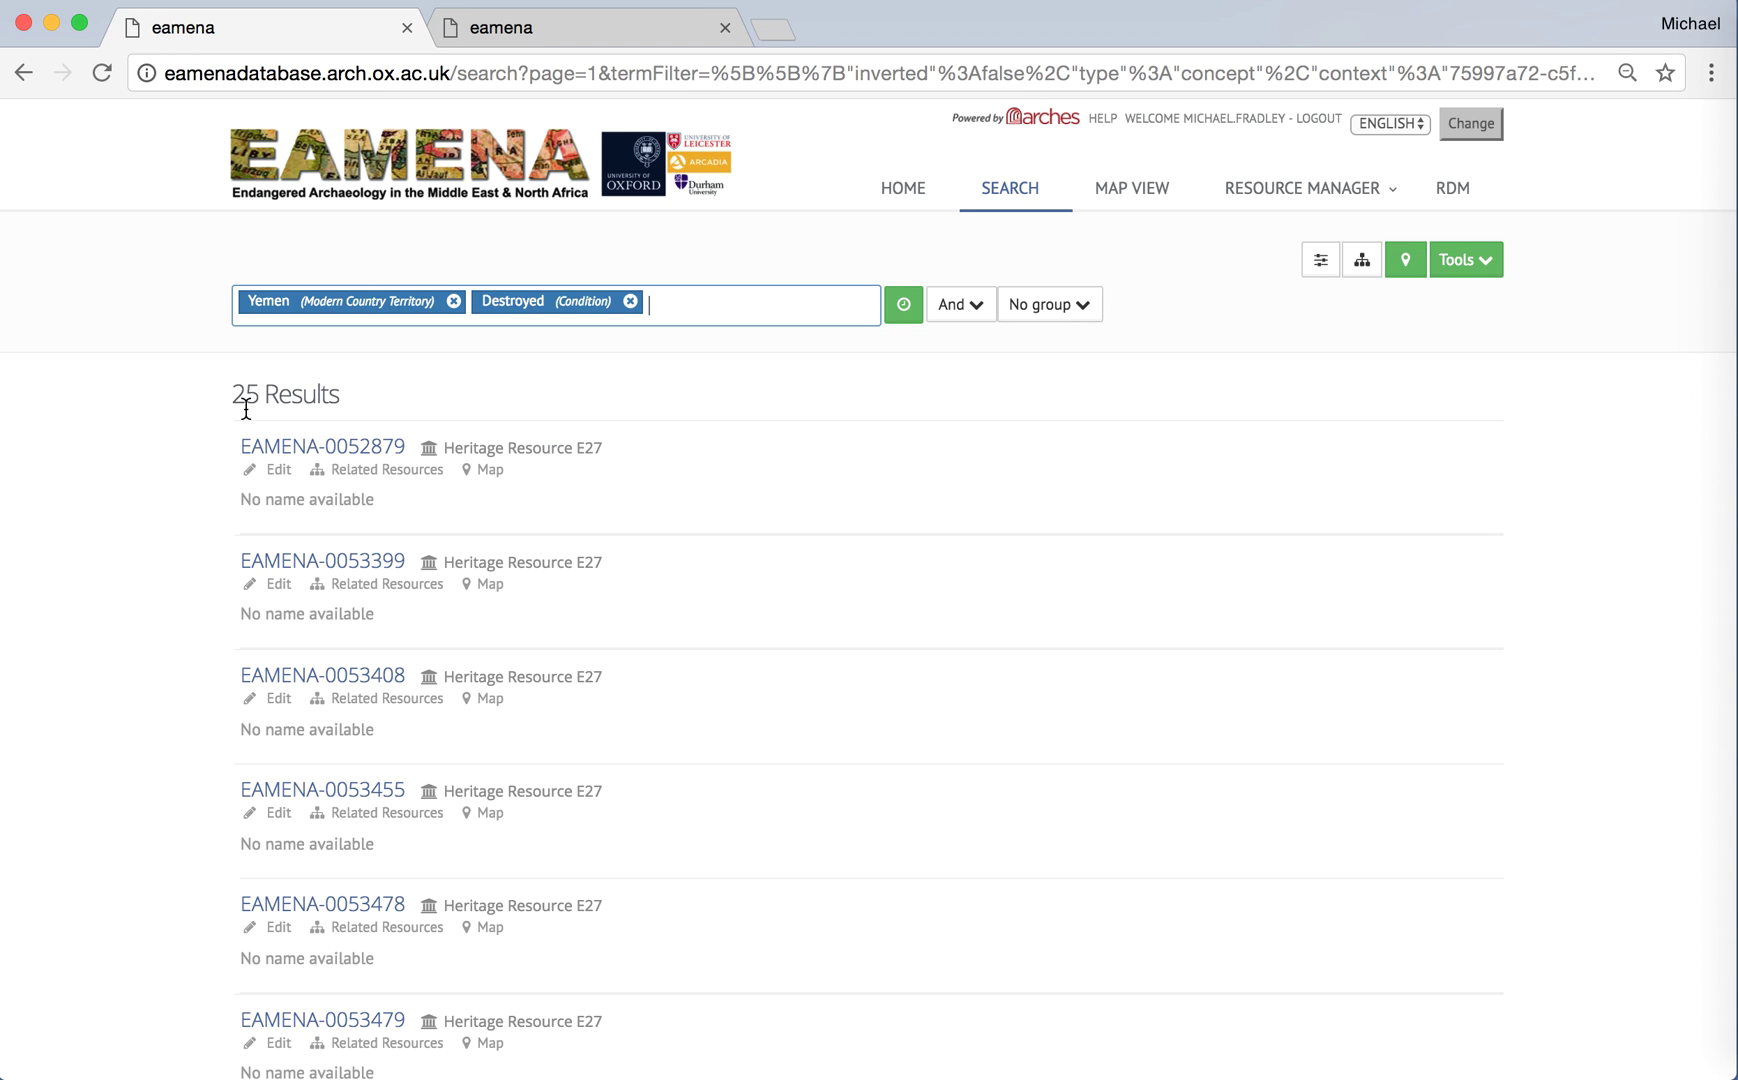
# Step: Map the 25 results and open the summary and full report for EAMENA-0102035
pyautogui.click(1406, 262)
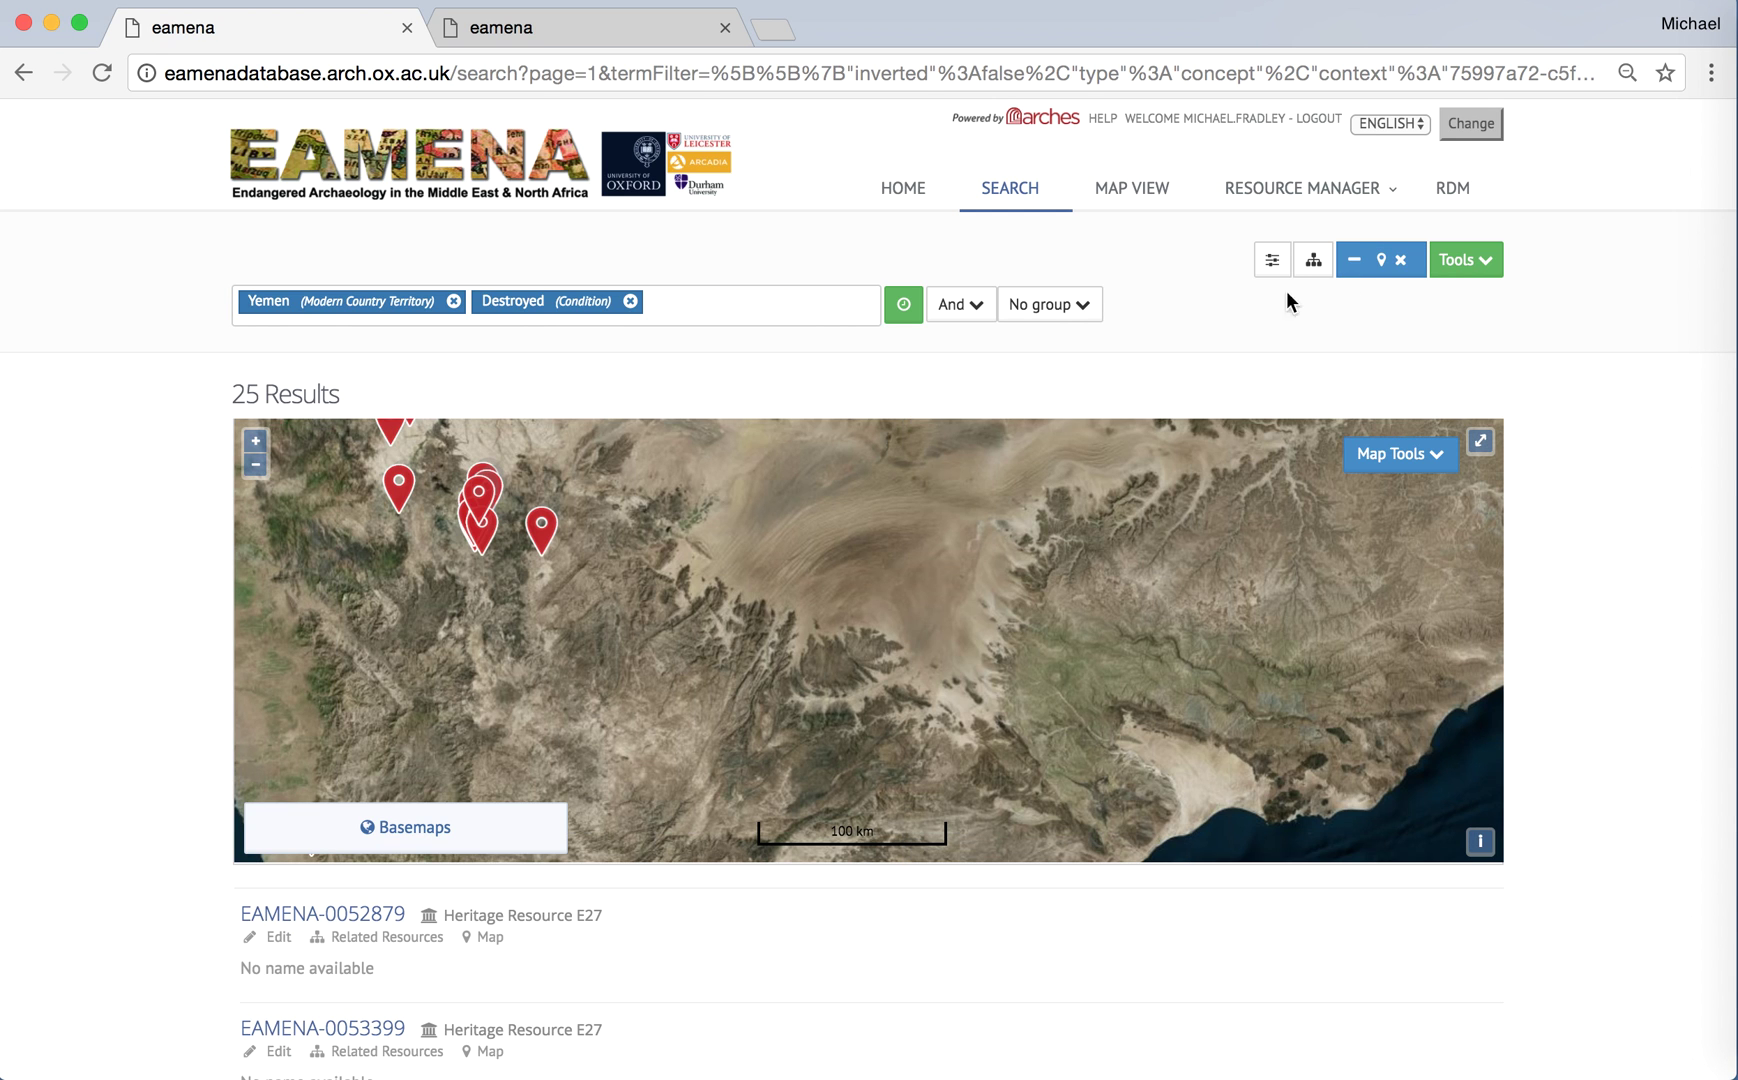
pyautogui.moveTo(692, 521); pyautogui.dragTo(915, 621)
pyautogui.click(256, 465)
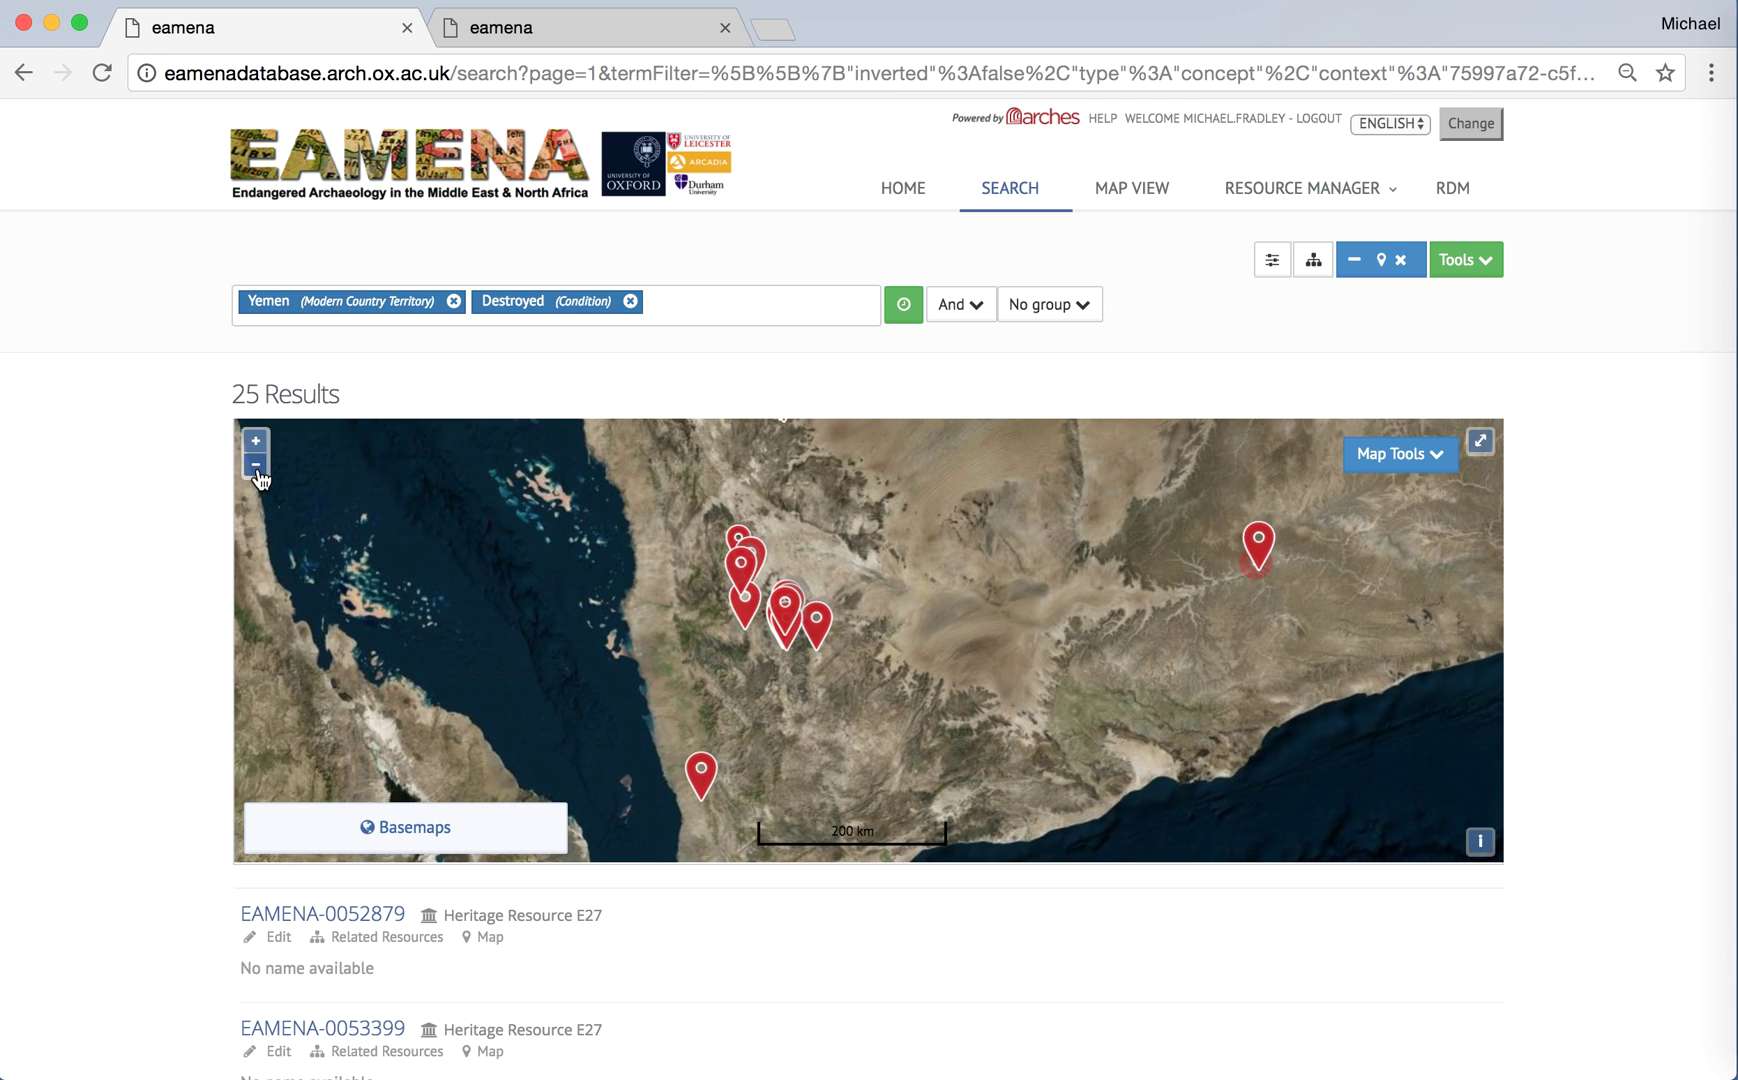
pyautogui.click(702, 774)
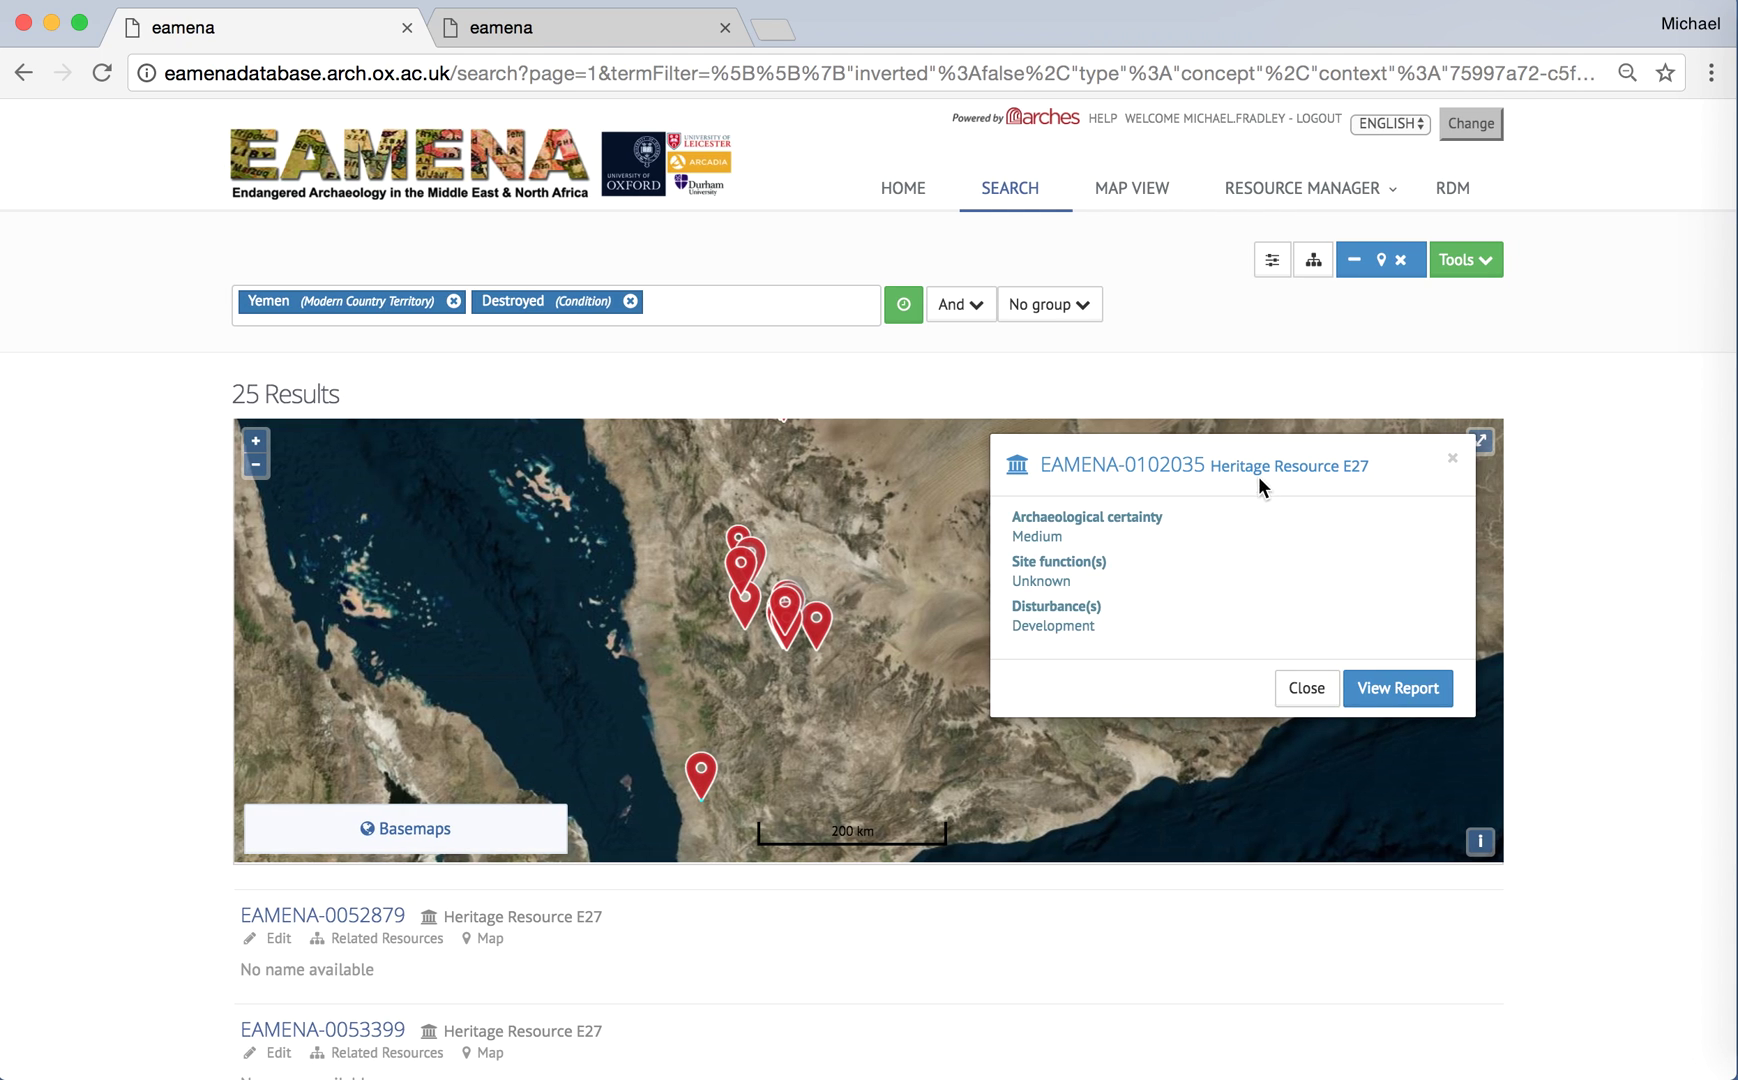
pyautogui.click(1422, 700)
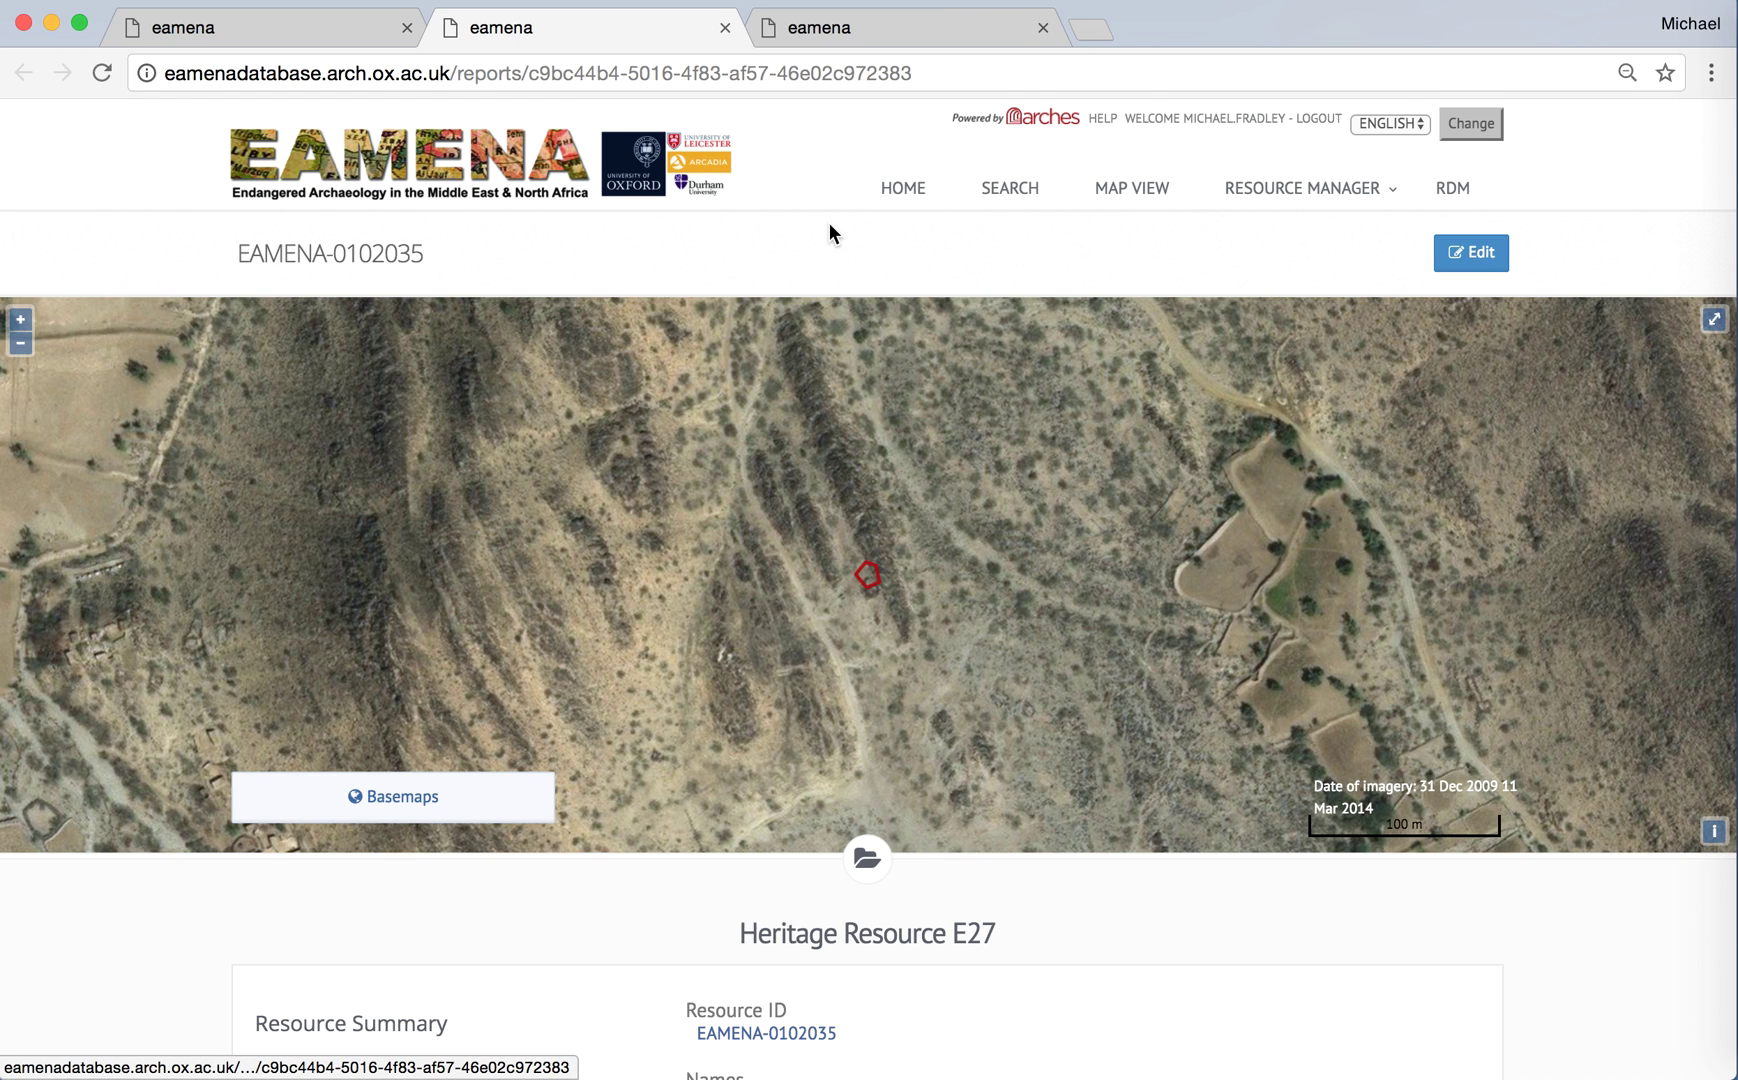
# Step: Close both extra report tabs to return to the mapped Yemen results
pyautogui.click(725, 28)
pyautogui.click(725, 28)
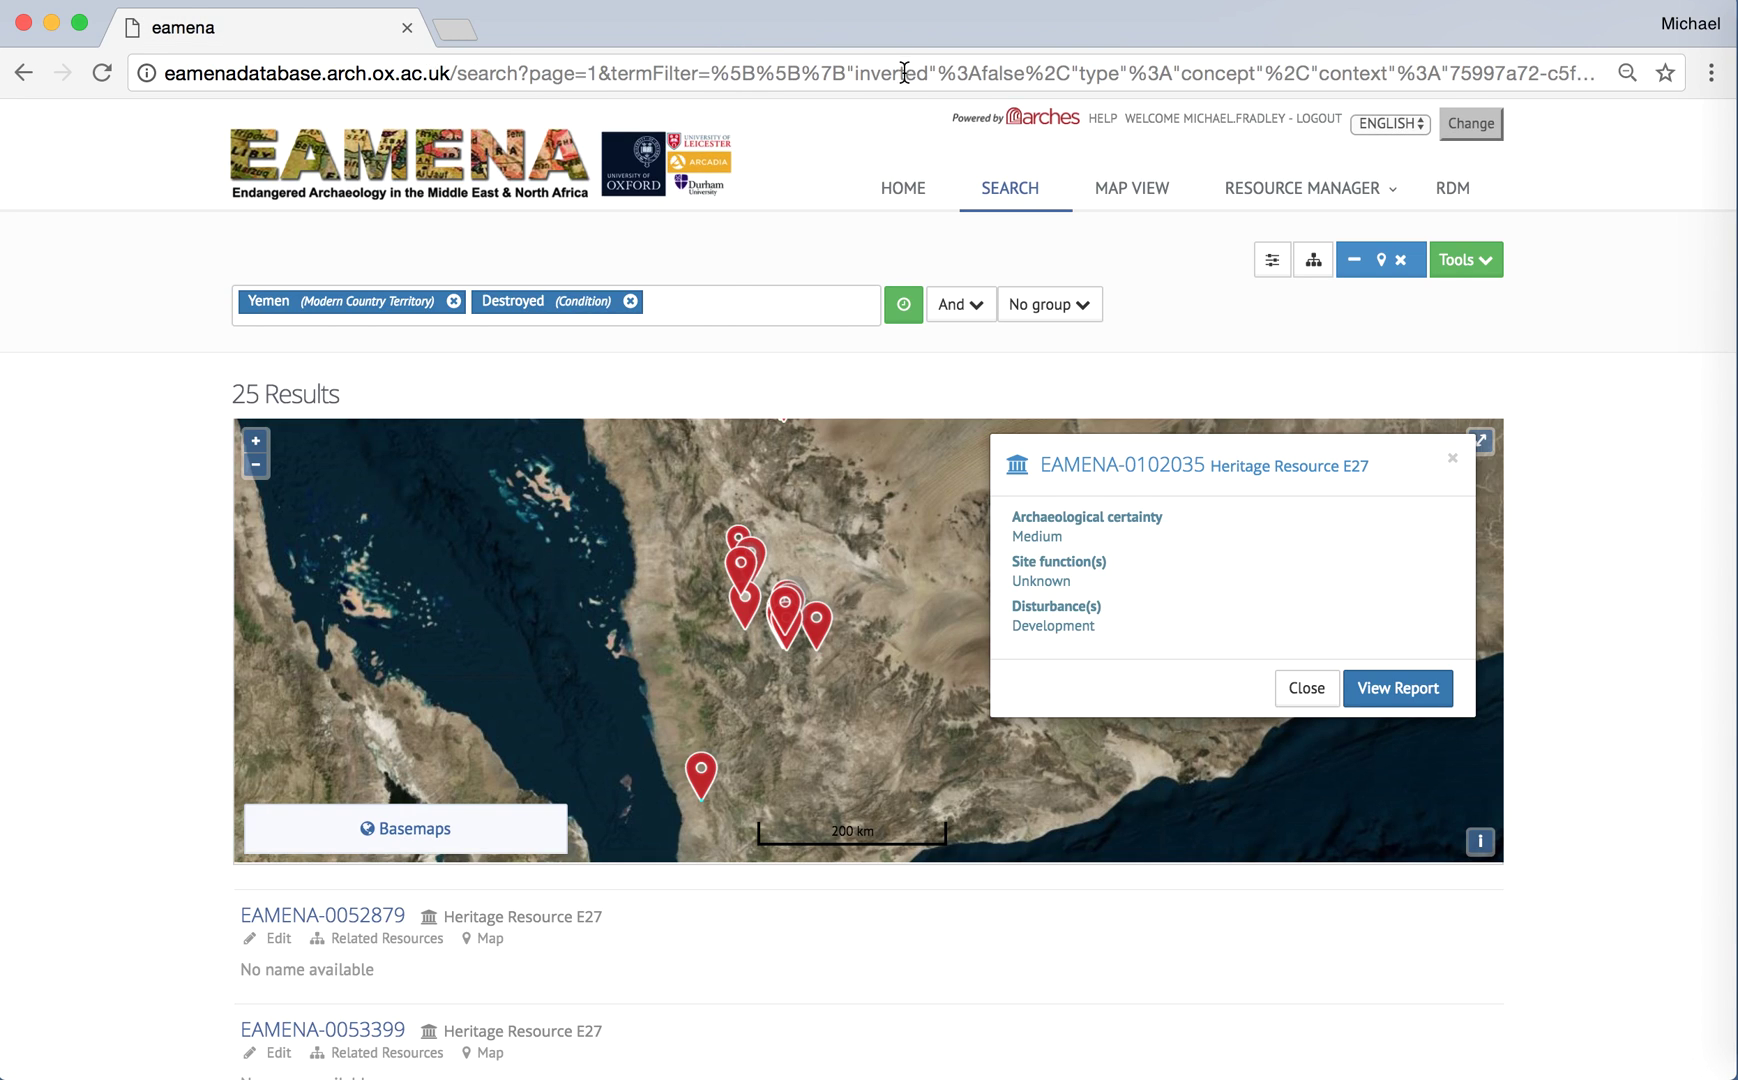
# Step: Swap the Destroyed and Yemen filters for grid ID 'E35N29-34 (Grid_Id.E42)', leaving EAMENA-0115604
pyautogui.click(631, 303)
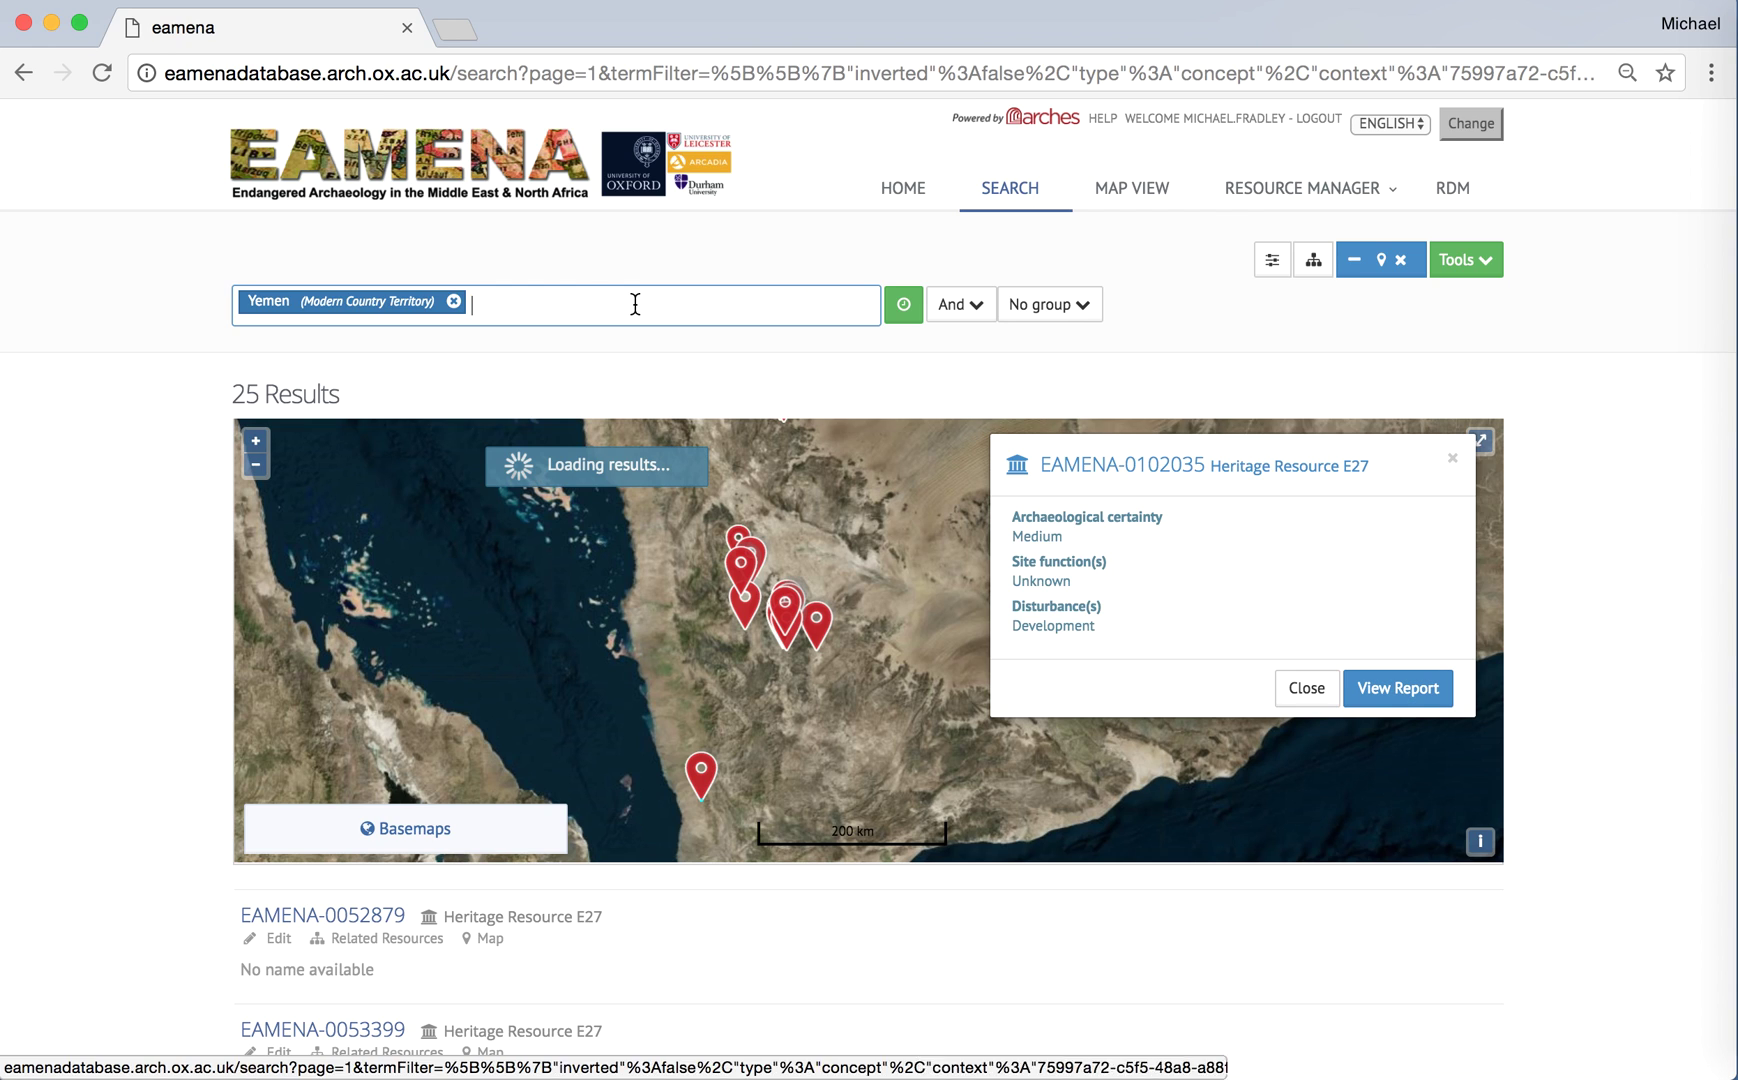
pyautogui.click(453, 303)
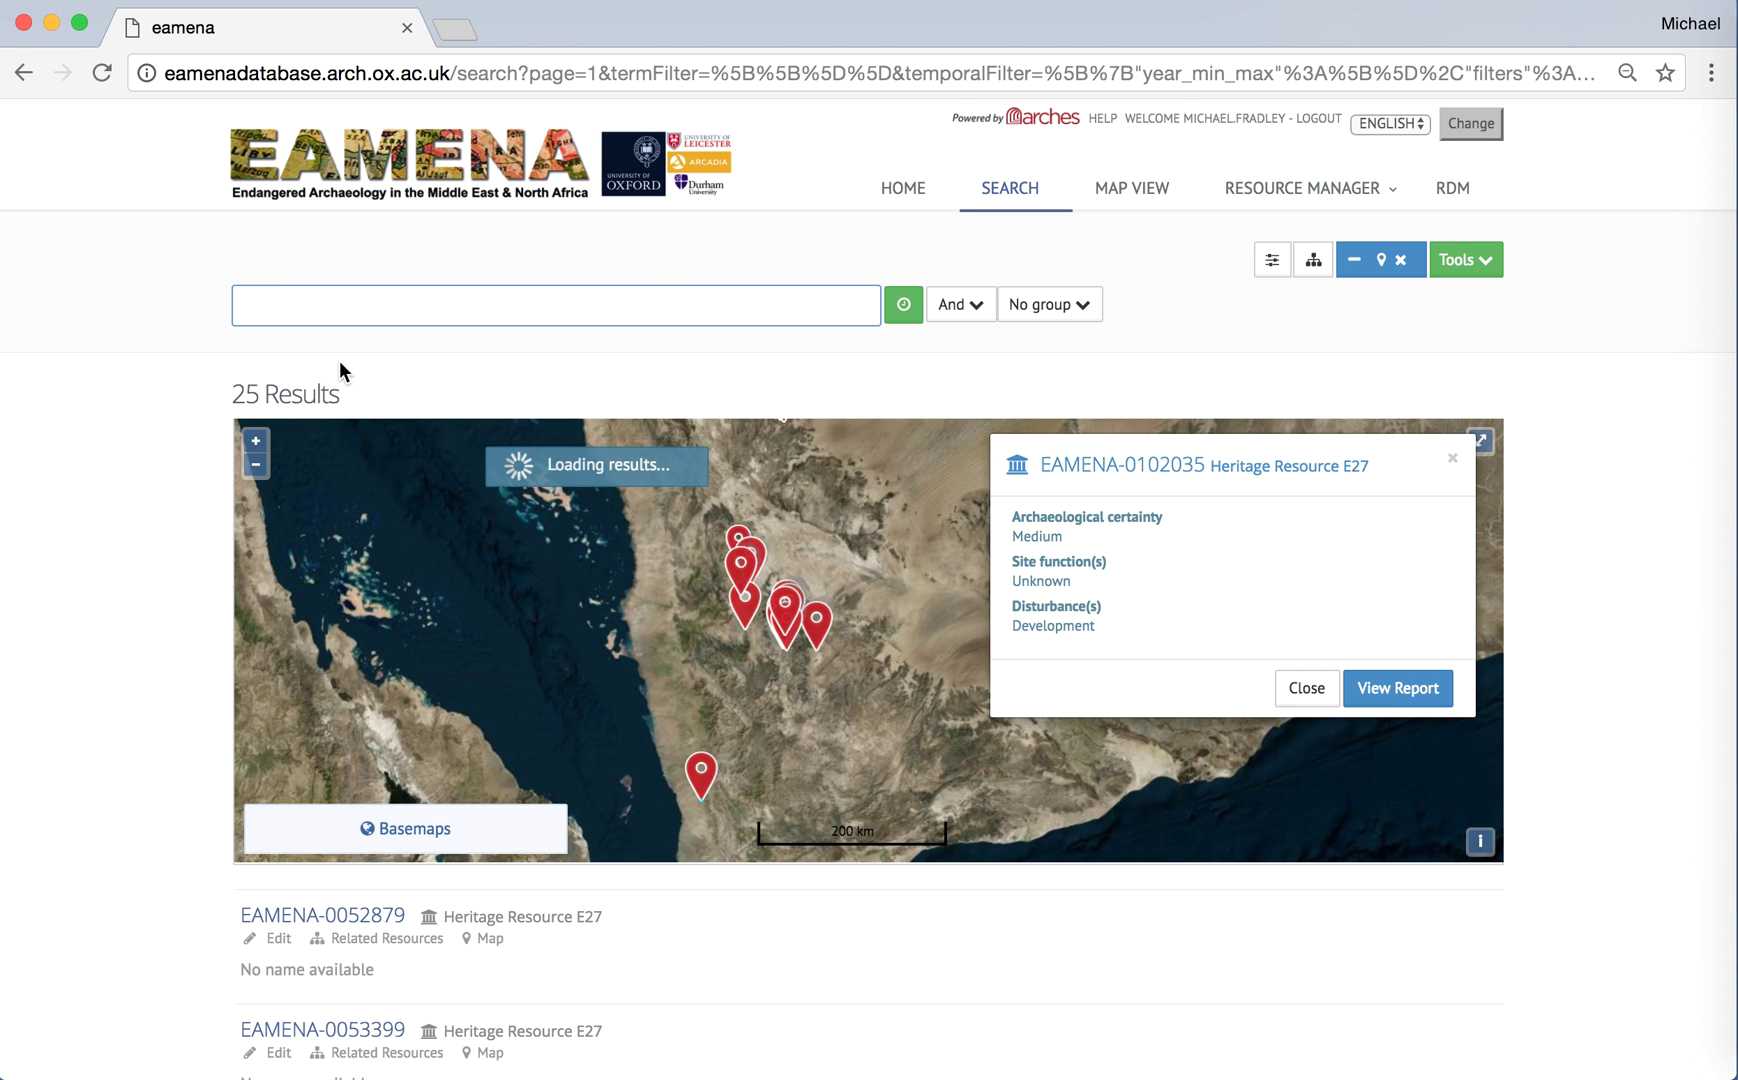
pyautogui.write('E35')
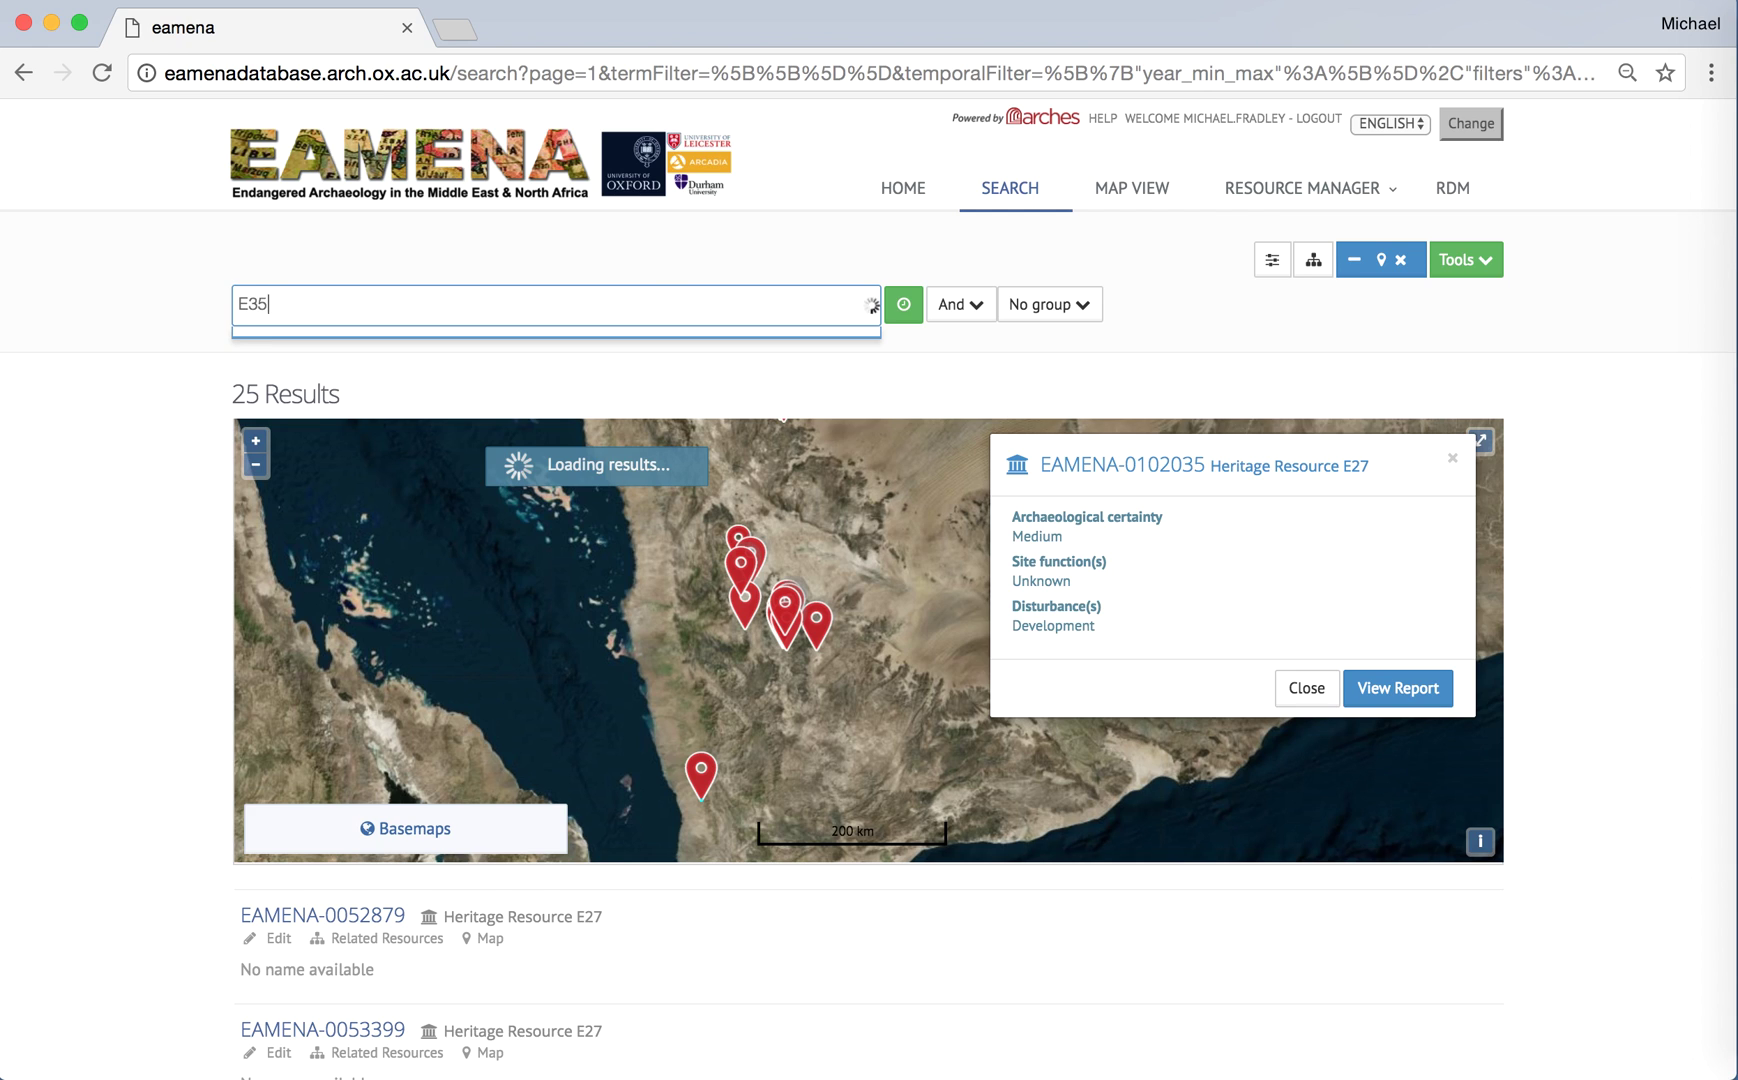
pyautogui.write('N29')
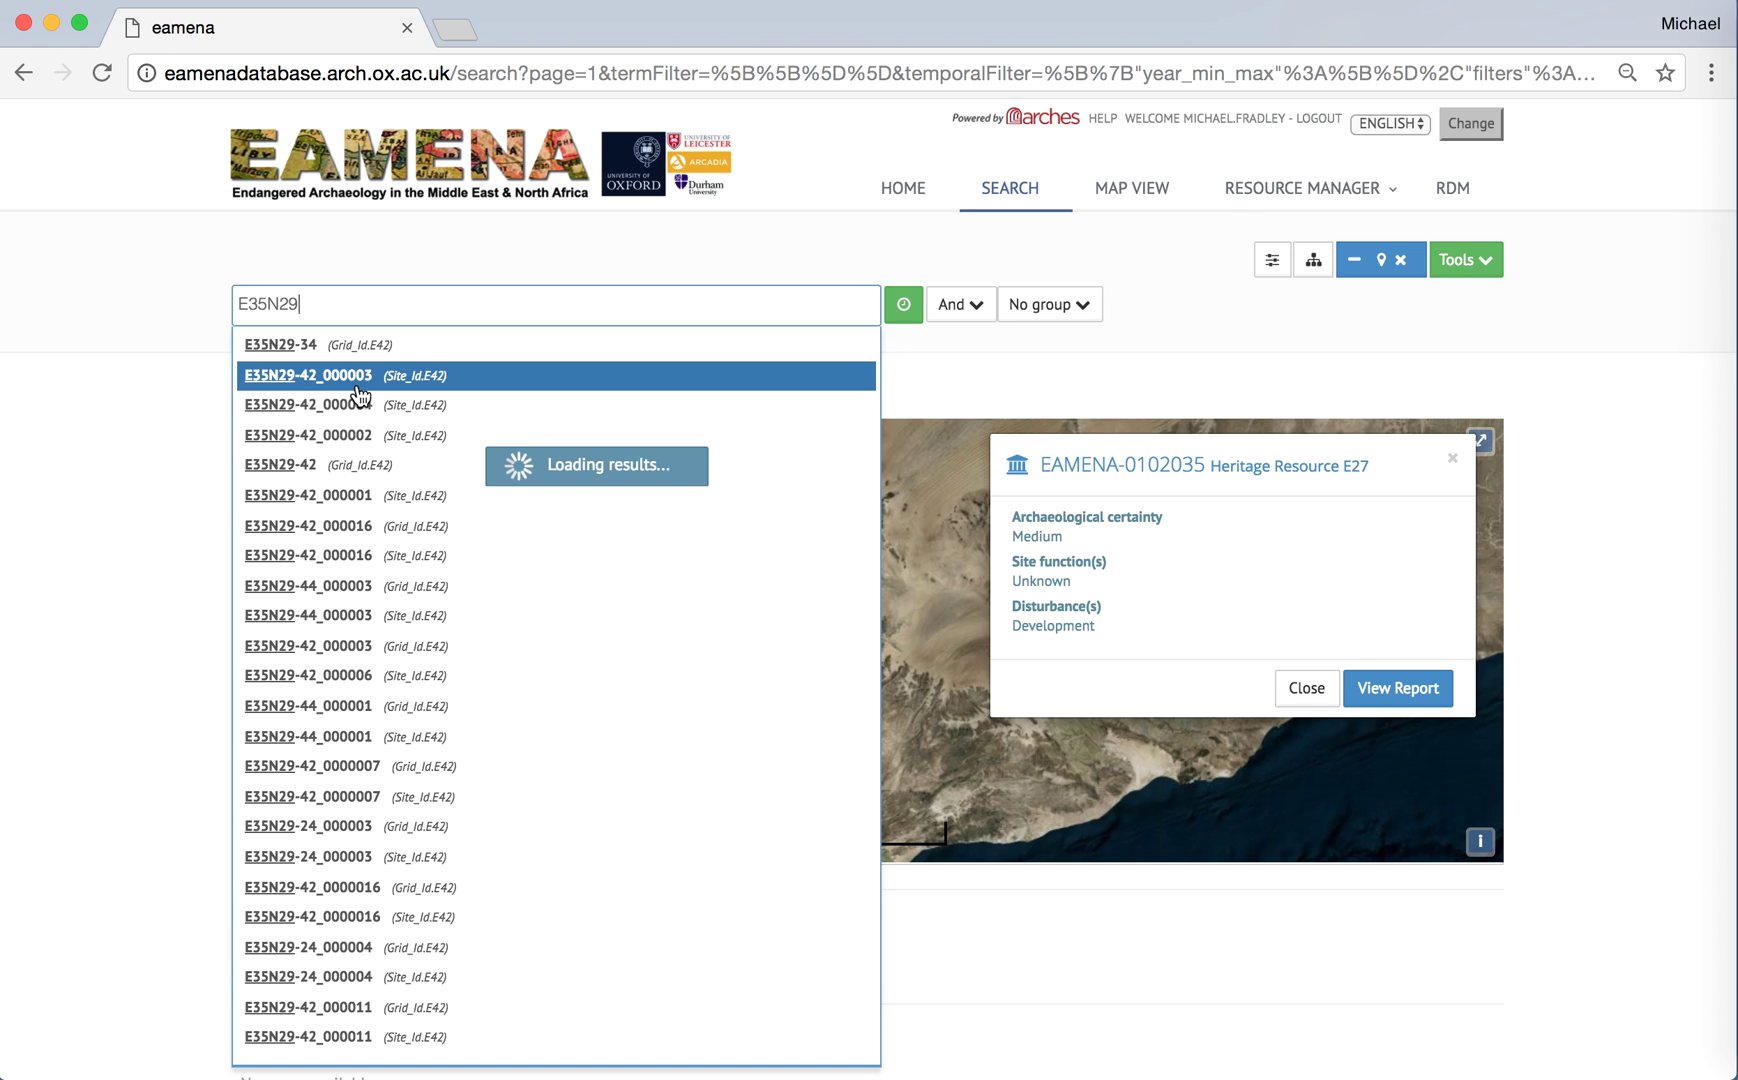
pyautogui.click(364, 346)
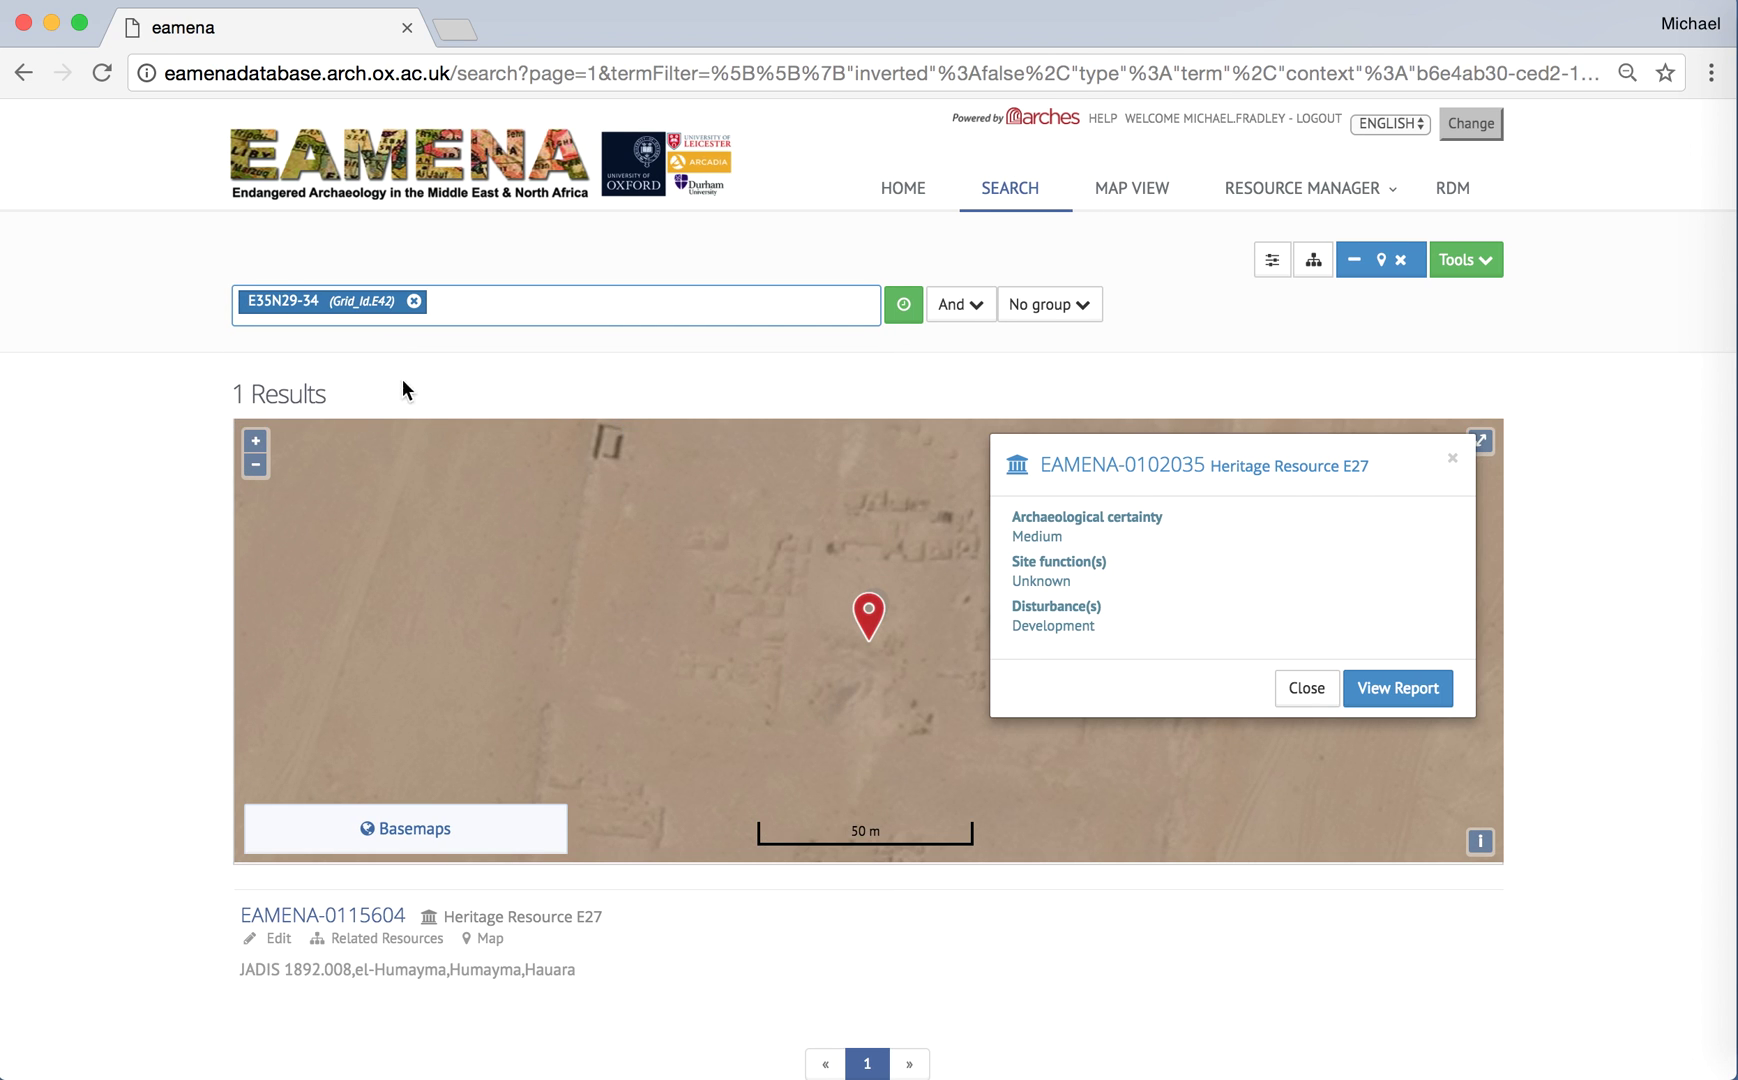
# Step: Clear the E35N29-34 grid ID tag from the search box
pyautogui.click(414, 303)
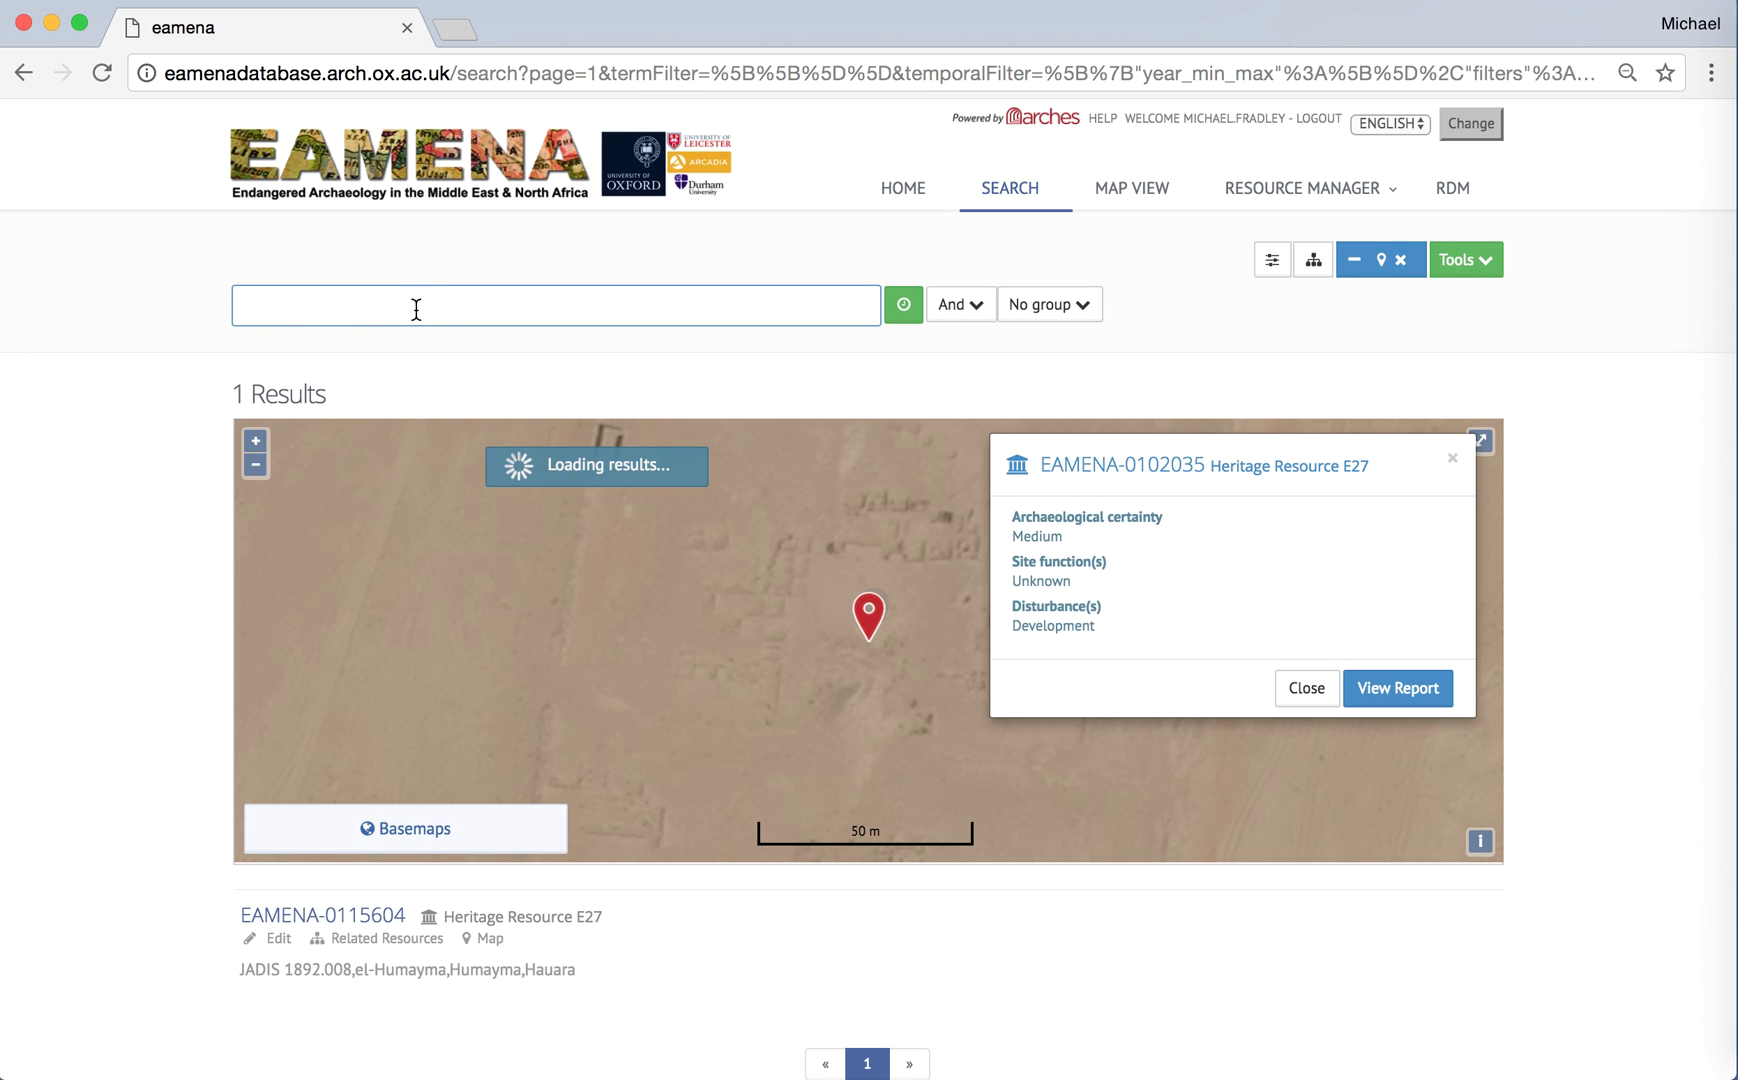